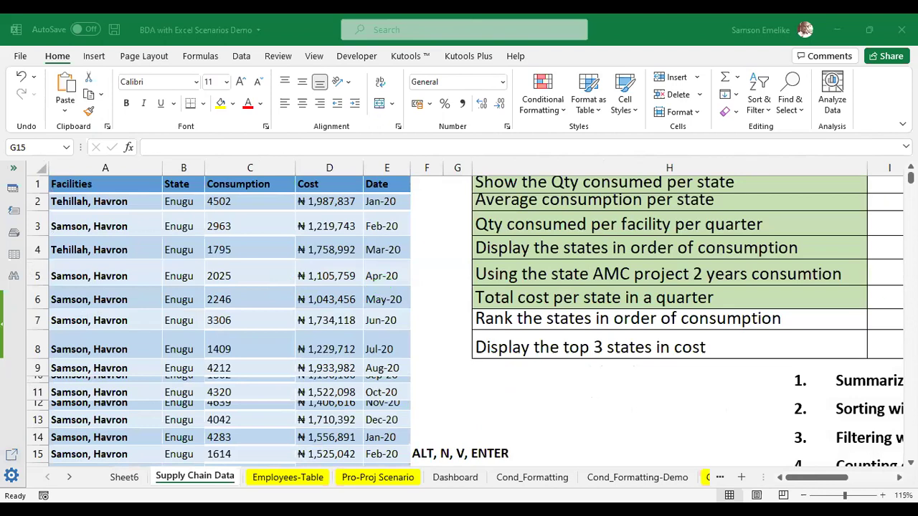
Widen the Facilities, State and Date columns and narrow the Consumption column to fit its heading.
{"action": "left_click", "coordinate": [156, 317]}
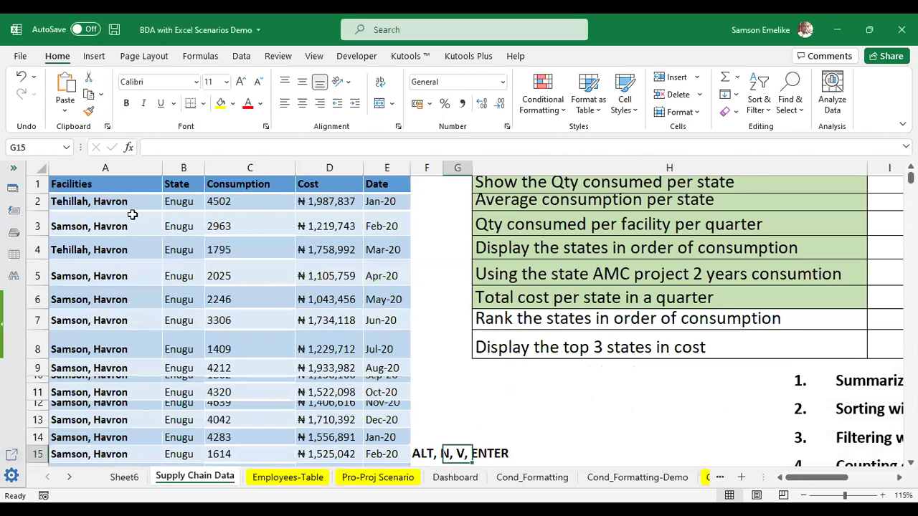
{"action": "left_click_drag", "start_coordinate": [161, 167], "coordinate": [243, 167]}
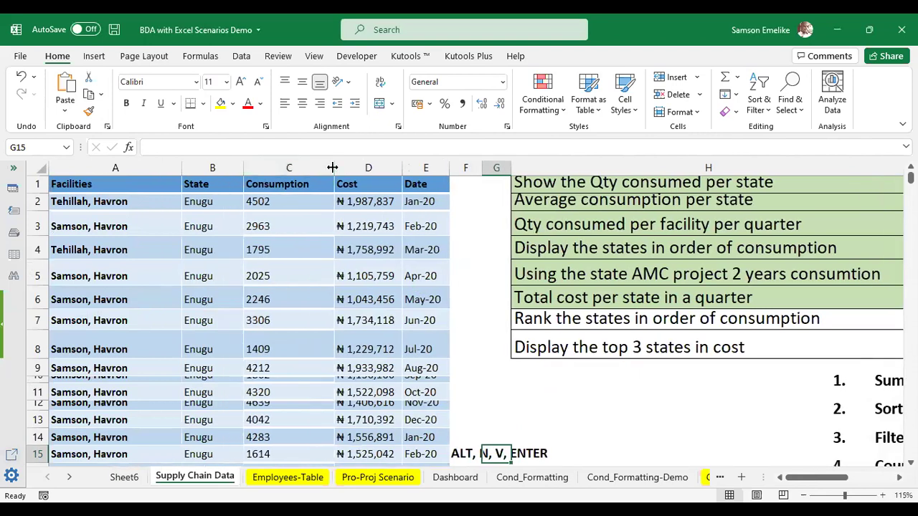
{"action": "left_click_drag", "start_coordinate": [332, 167], "coordinate": [312, 167]}
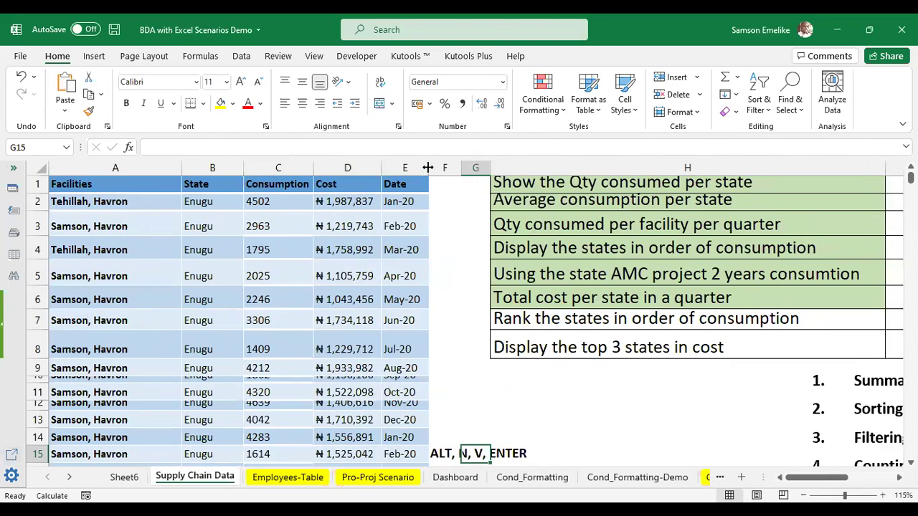
{"action": "left_click_drag", "start_coordinate": [427, 167], "coordinate": [443, 167]}
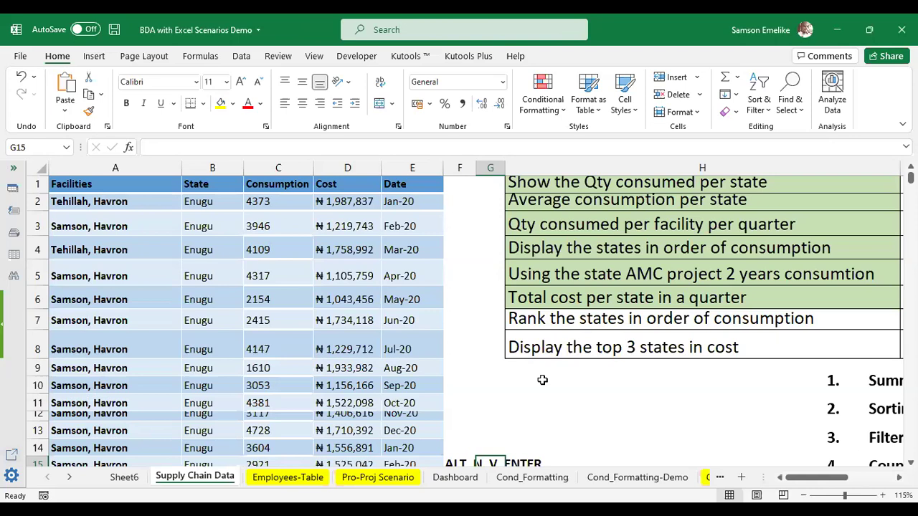
Move the shortcut note from cell F15 to H13, beneath the list of analysis questions.
{"action": "scroll", "coordinate": [542, 380], "scroll_direction": "down", "scroll_amount": 1}
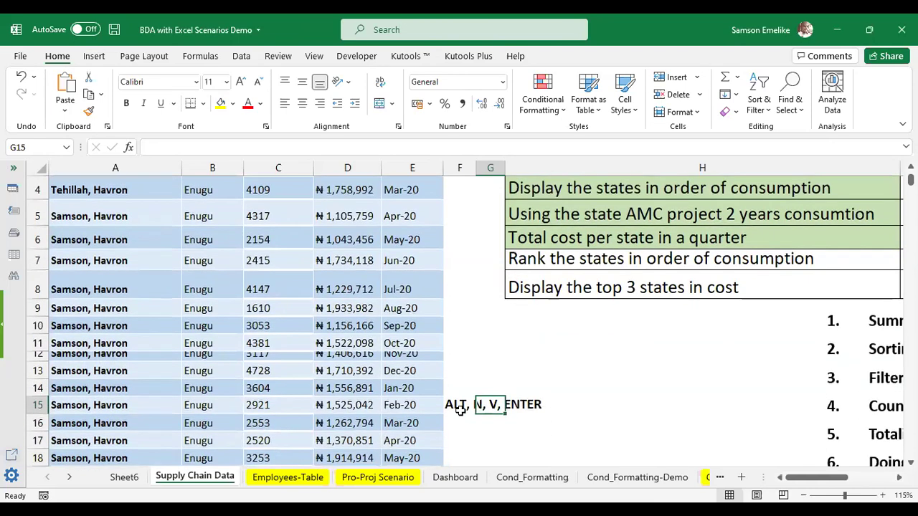
{"action": "left_click", "coordinate": [459, 405]}
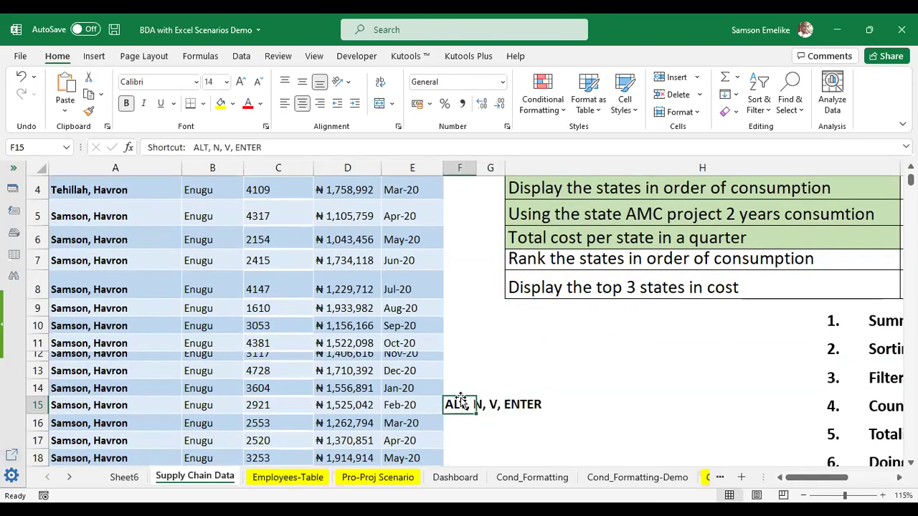
{"action": "left_click_drag", "start_coordinate": [460, 399], "coordinate": [600, 377]}
{"action": "scroll", "coordinate": [257, 245], "scroll_direction": "up", "scroll_amount": 1}
Examine the supply chain records down to the last row of the Facilities column and return to the header row.
{"action": "left_click", "coordinate": [257, 246]}
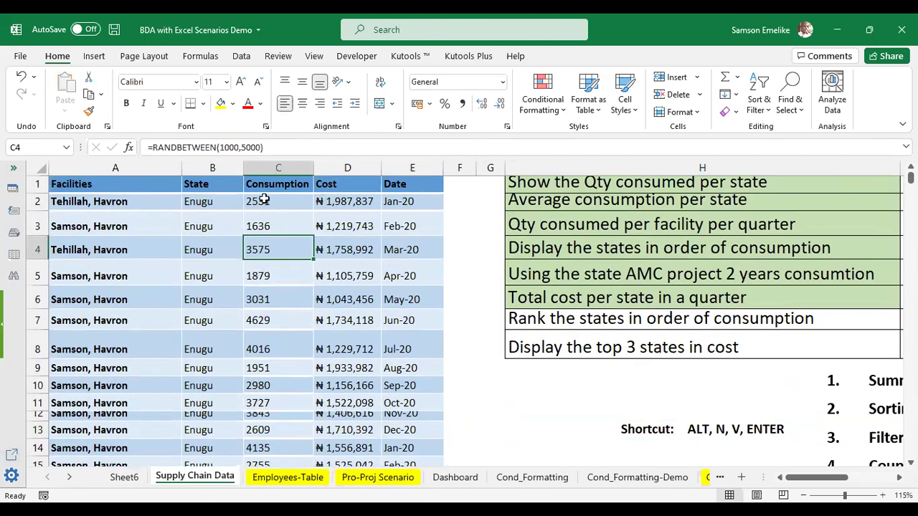
{"action": "scroll", "coordinate": [185, 262], "scroll_direction": "down", "scroll_amount": 12}
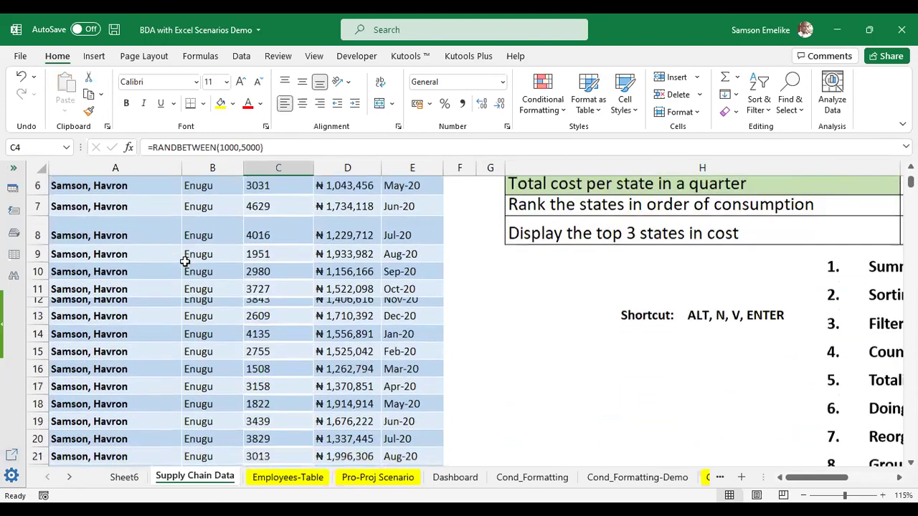
{"action": "scroll", "coordinate": [185, 262], "scroll_direction": "down", "scroll_amount": 20}
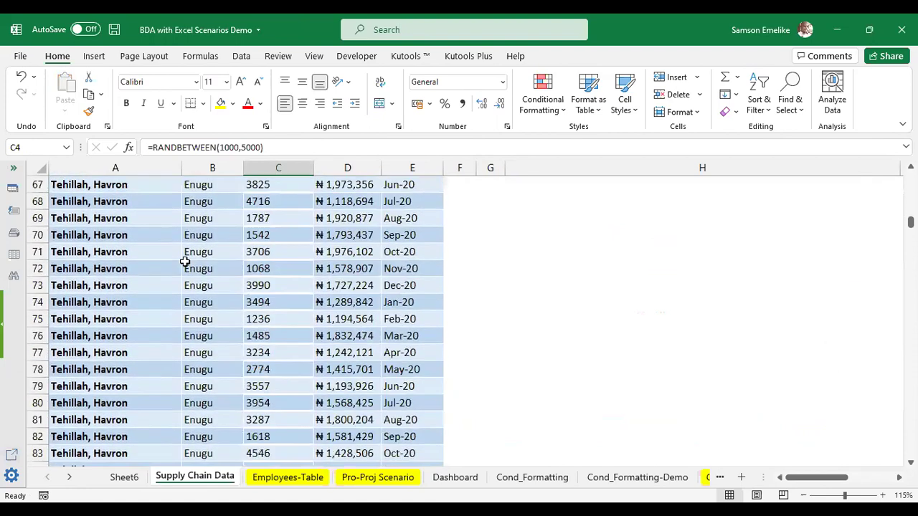
{"action": "left_click", "coordinate": [120, 265]}
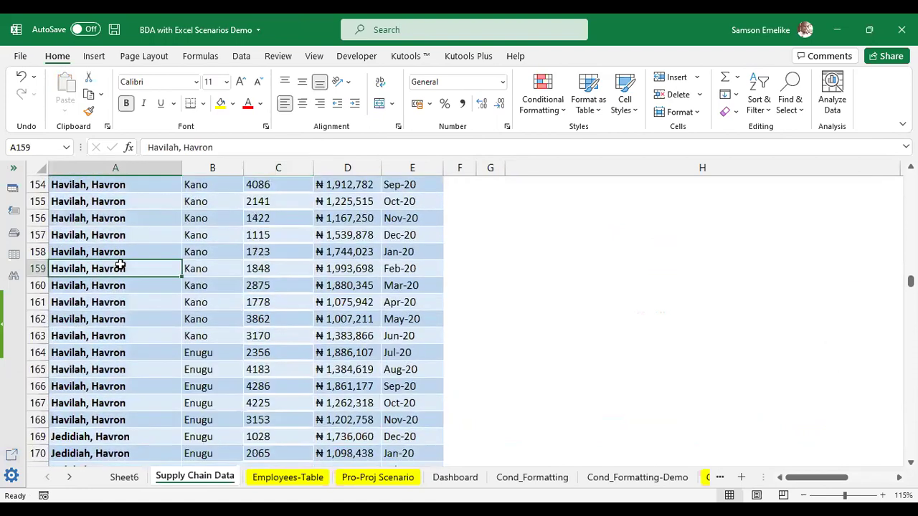
{"action": "key", "text": "ctrl+Down"}
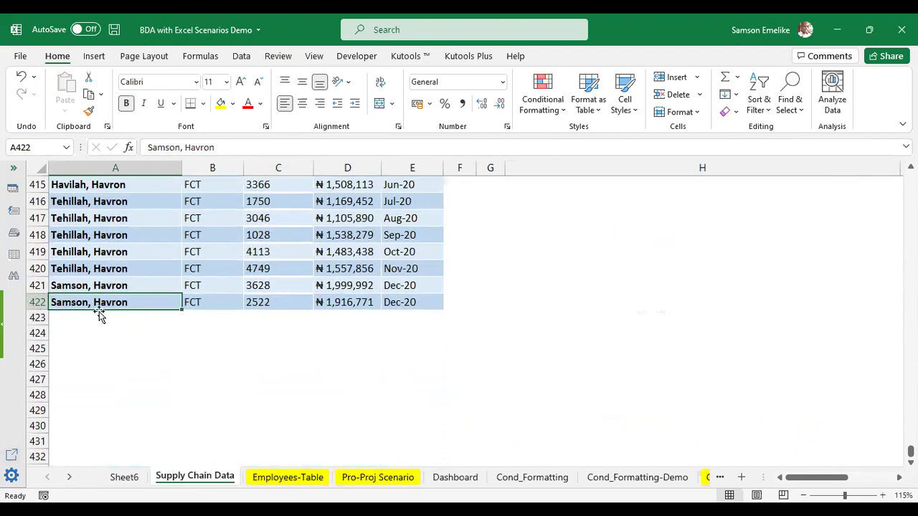
{"action": "key", "text": "ctrl+Up"}
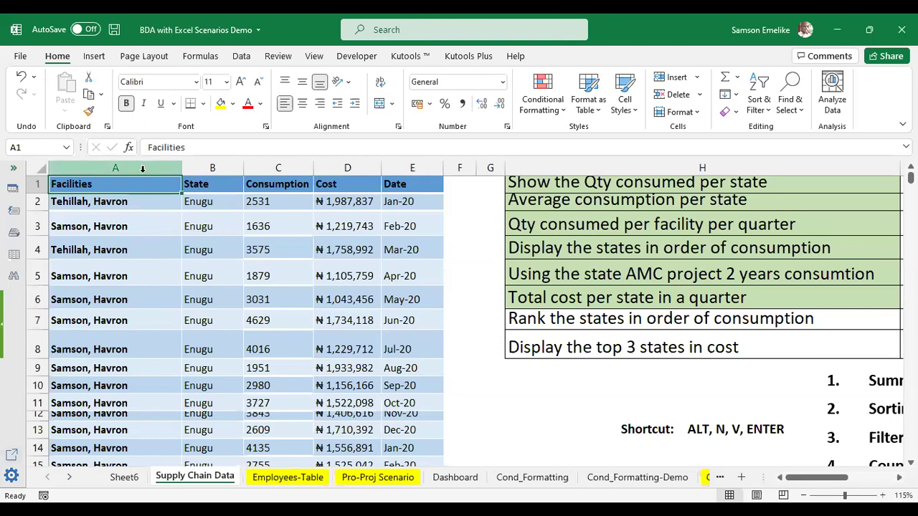
Review each column of the dataset from Facilities to Date, and its headings back to Facilities.
{"action": "left_click", "coordinate": [142, 167]}
{"action": "left_click", "coordinate": [212, 166]}
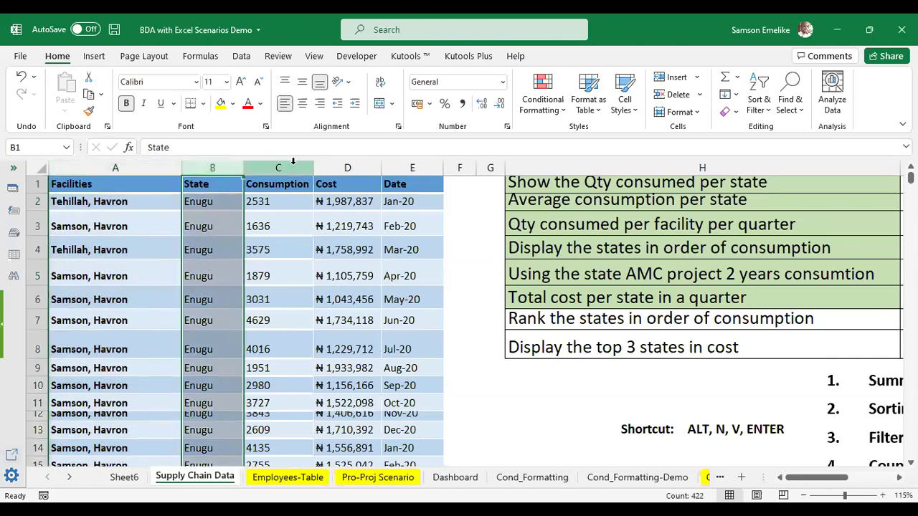
{"action": "left_click", "coordinate": [301, 163]}
{"action": "left_click", "coordinate": [347, 167]}
{"action": "left_click", "coordinate": [414, 166]}
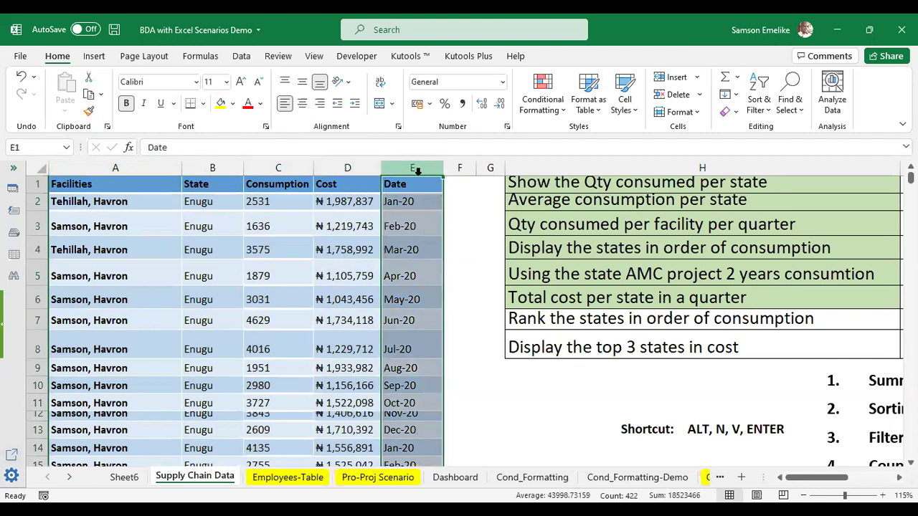
{"action": "left_click", "coordinate": [410, 184]}
{"action": "left_click", "coordinate": [343, 185]}
{"action": "left_click", "coordinate": [265, 182]}
{"action": "left_click", "coordinate": [186, 185]}
{"action": "left_click", "coordinate": [96, 183]}
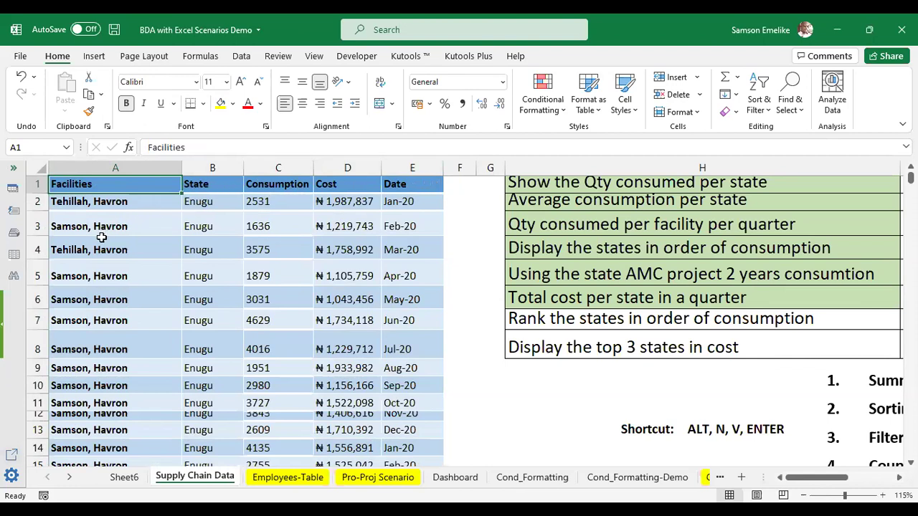
Look through the facility and state entries further down the dataset and return to the header row.
{"action": "scroll", "coordinate": [169, 233], "scroll_direction": "down", "scroll_amount": 4}
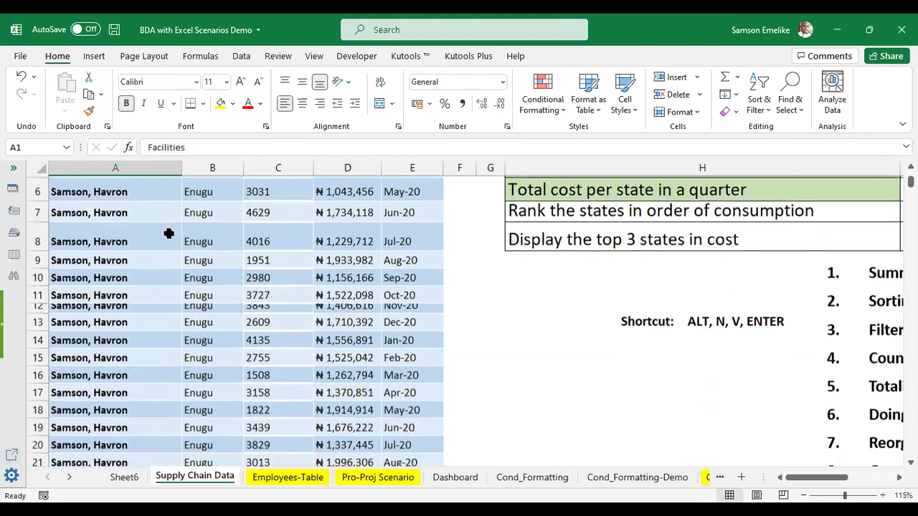
{"action": "scroll", "coordinate": [168, 233], "scroll_direction": "down", "scroll_amount": 8}
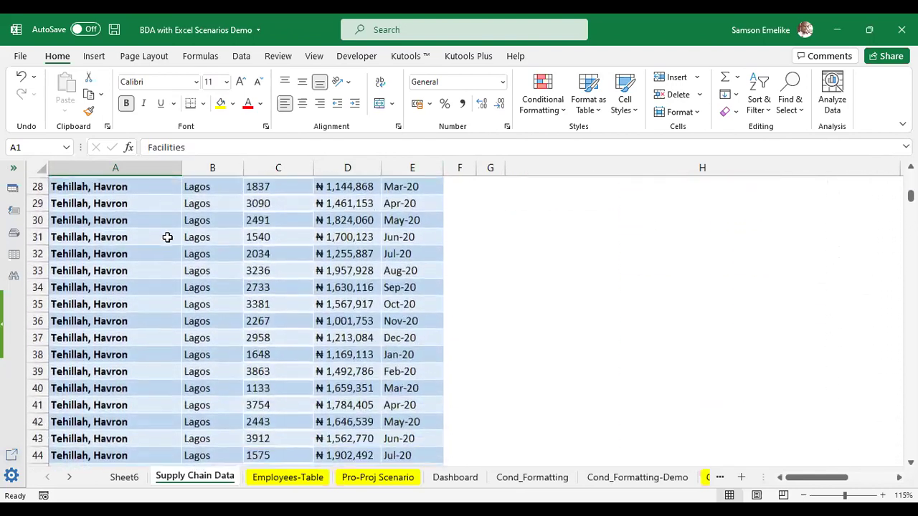
{"action": "scroll", "coordinate": [165, 250], "scroll_direction": "down", "scroll_amount": 4}
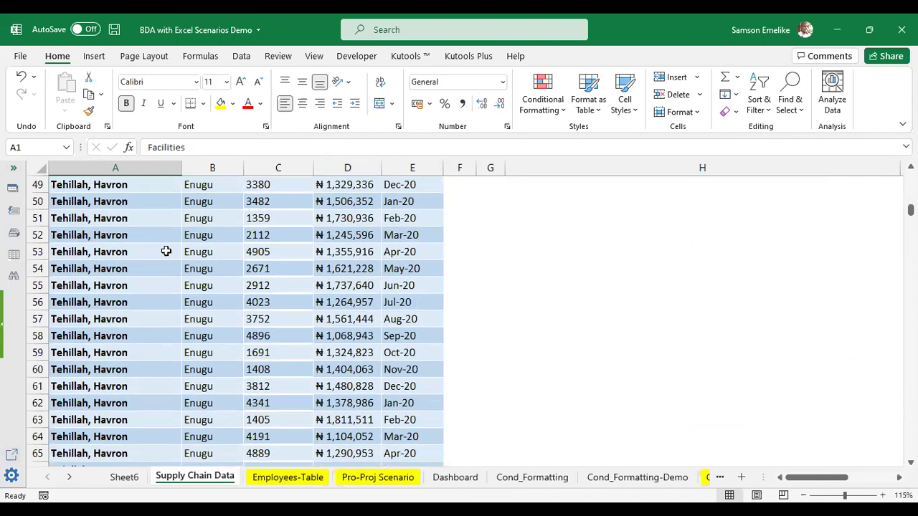
{"action": "scroll", "coordinate": [327, 260], "scroll_direction": "up", "scroll_amount": 15}
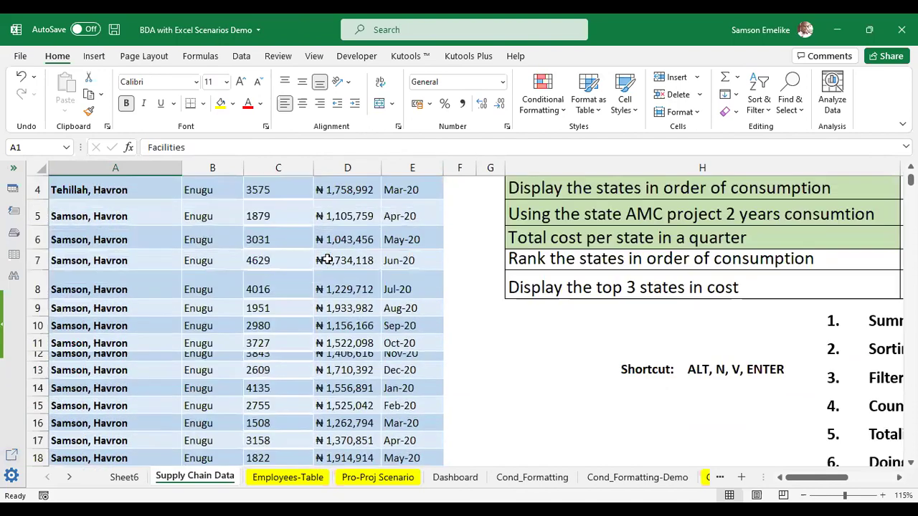
{"action": "scroll", "coordinate": [327, 260], "scroll_direction": "up", "scroll_amount": 1}
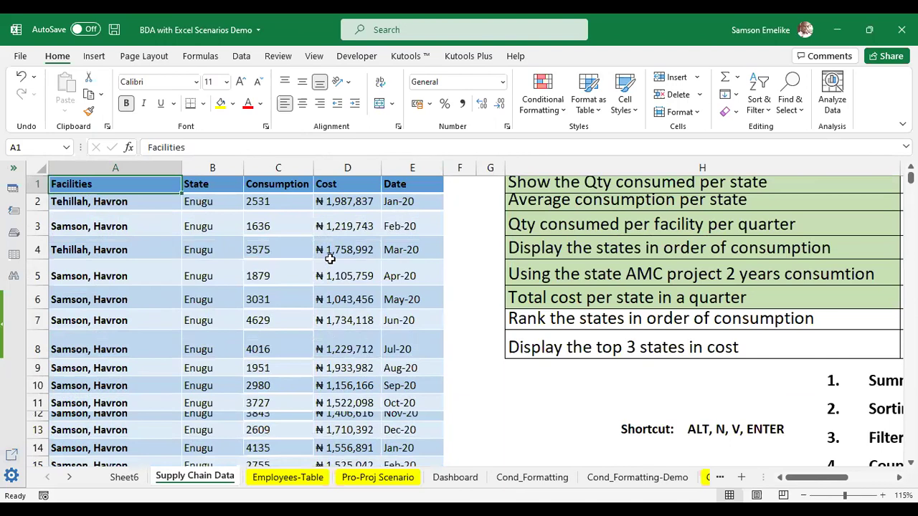
{"action": "scroll", "coordinate": [418, 306], "scroll_direction": "down", "scroll_amount": 1}
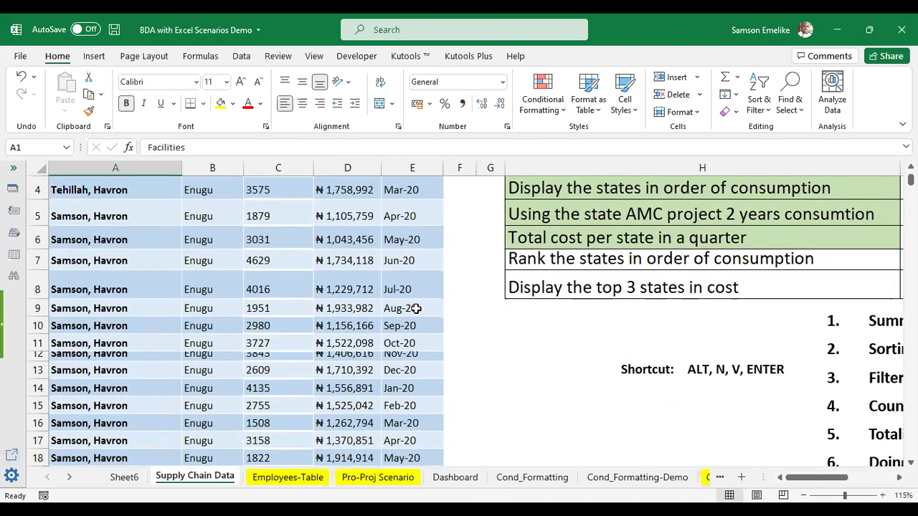
{"action": "scroll", "coordinate": [304, 261], "scroll_direction": "up", "scroll_amount": 1}
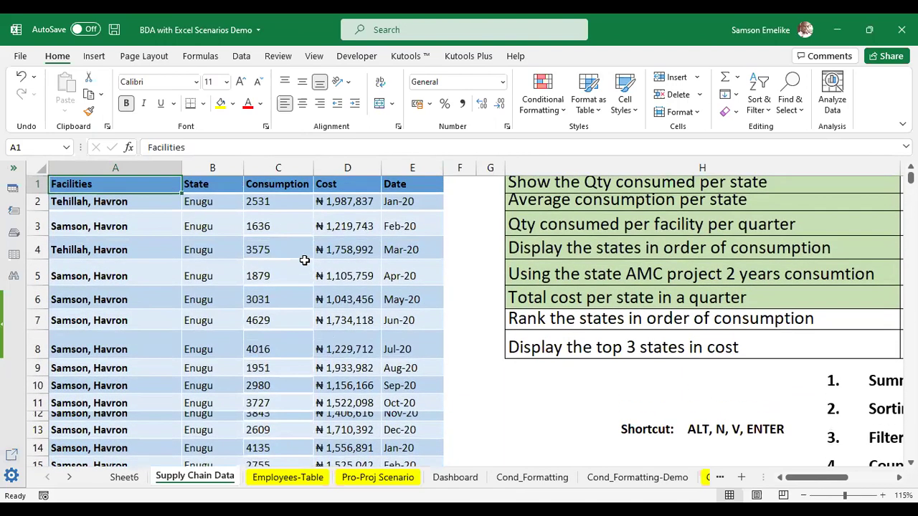
Widen column G and narrow column F to adjust the gap between the dataset and the question list.
{"action": "left_click_drag", "start_coordinate": [475, 167], "coordinate": [578, 171]}
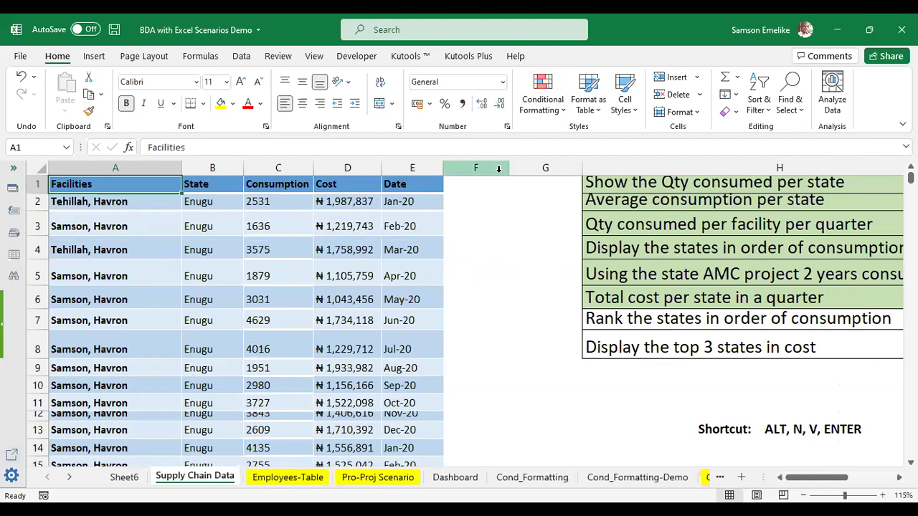
{"action": "left_click_drag", "start_coordinate": [507, 168], "coordinate": [456, 171]}
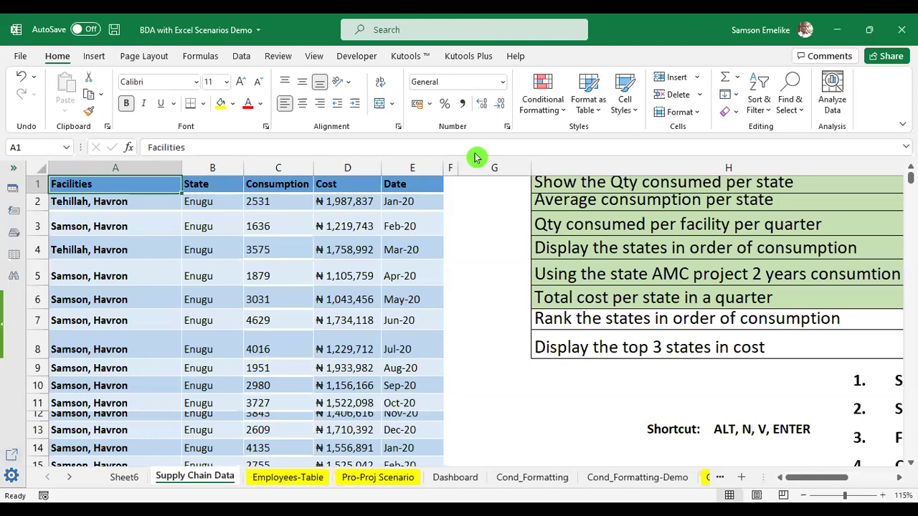
{"action": "left_click", "coordinate": [483, 287]}
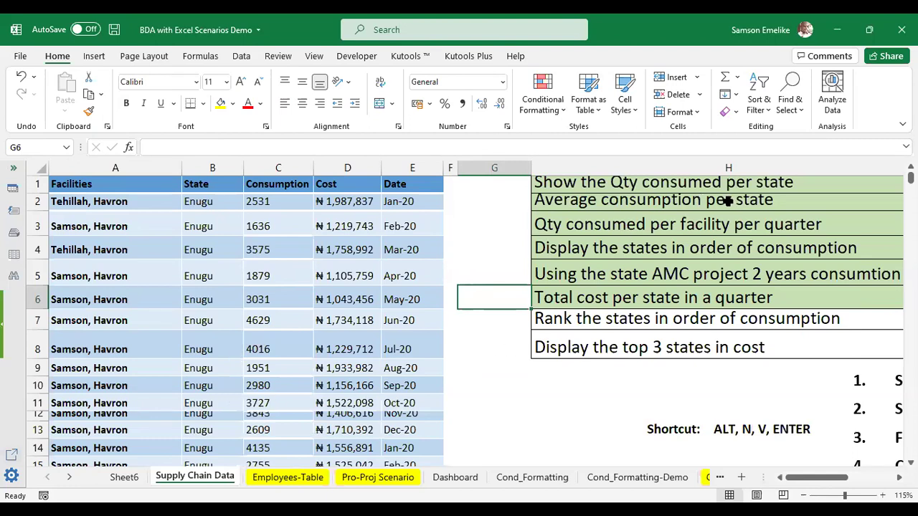
Examine the analysis questions in column H against the State and Consumption columns of the dataset.
{"action": "left_click", "coordinate": [689, 168]}
{"action": "left_click", "coordinate": [697, 233]}
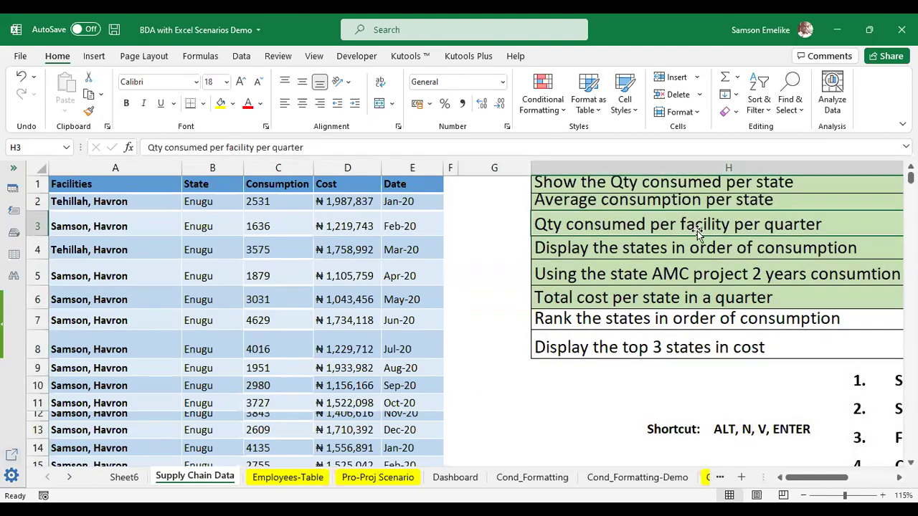
{"action": "left_click", "coordinate": [202, 201]}
{"action": "left_click", "coordinate": [208, 166]}
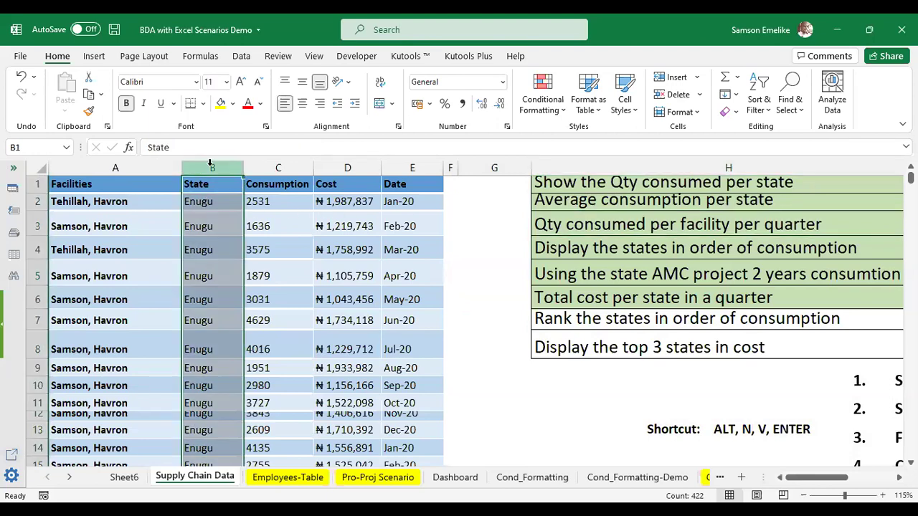
{"action": "left_click", "coordinate": [279, 167]}
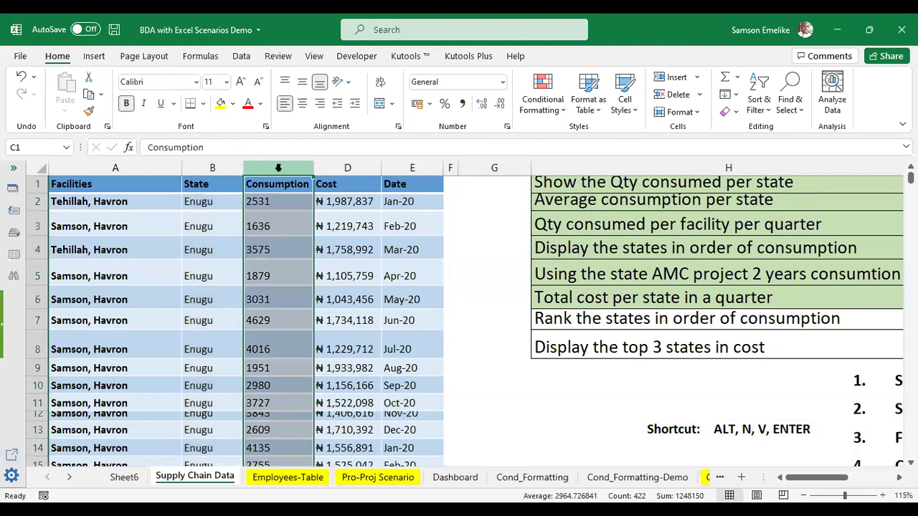
{"action": "left_click", "coordinate": [267, 202]}
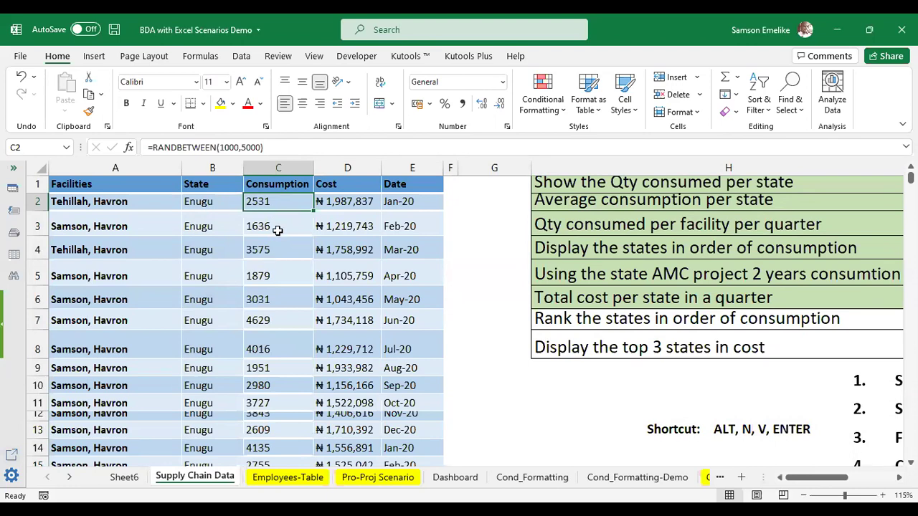
{"action": "left_click", "coordinate": [270, 170]}
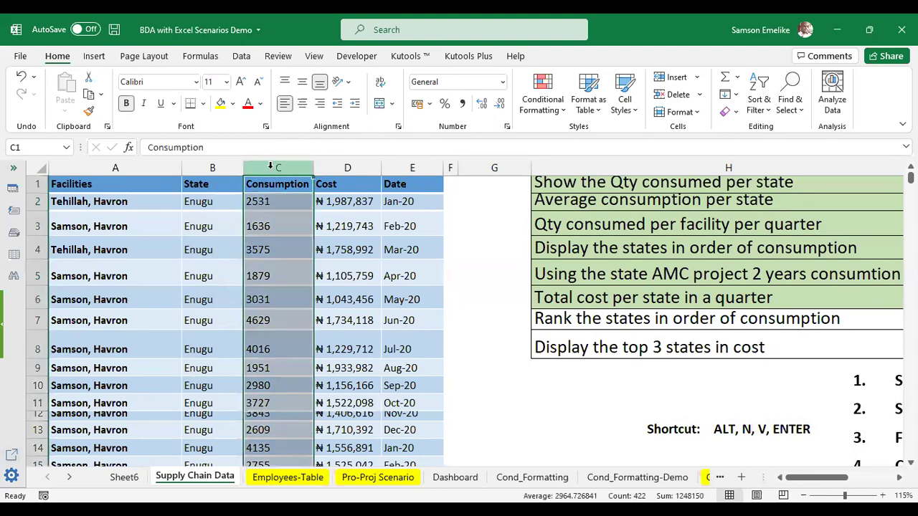
Inspect the cell contents of the Cost, Date and Consumption columns in the first data rows.
{"action": "left_click", "coordinate": [343, 202]}
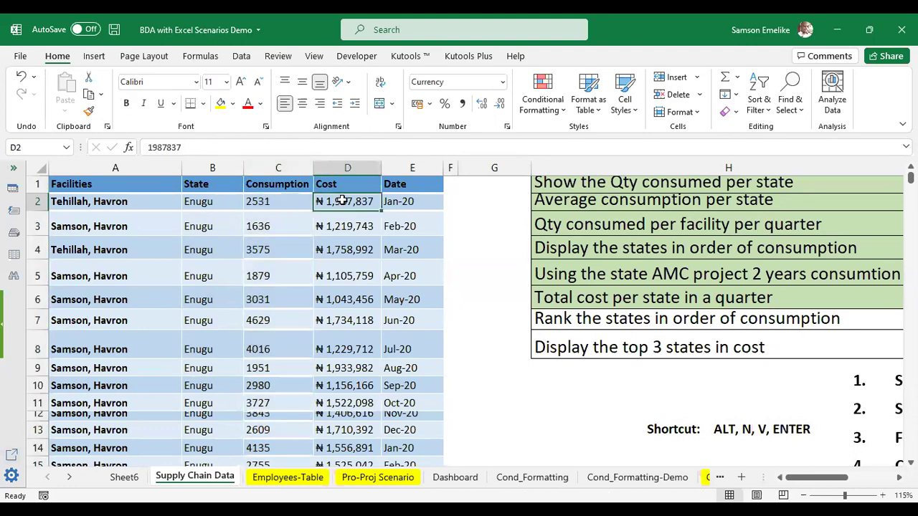
{"action": "left_click", "coordinate": [403, 201]}
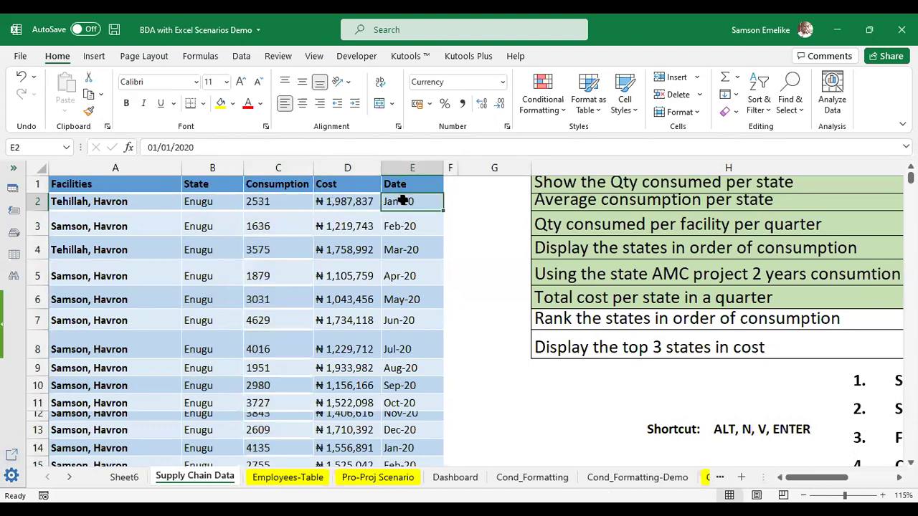
{"action": "left_click", "coordinate": [325, 202]}
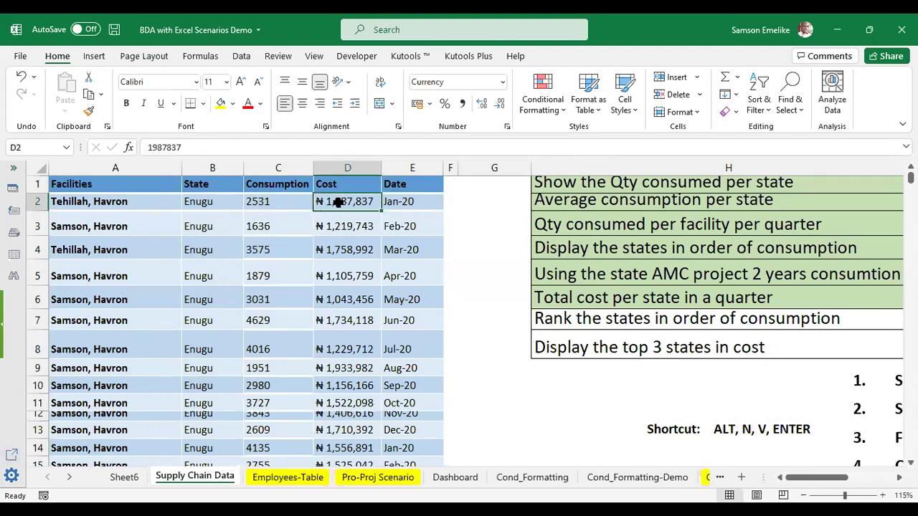
{"action": "left_click", "coordinate": [356, 226]}
{"action": "left_click", "coordinate": [265, 203]}
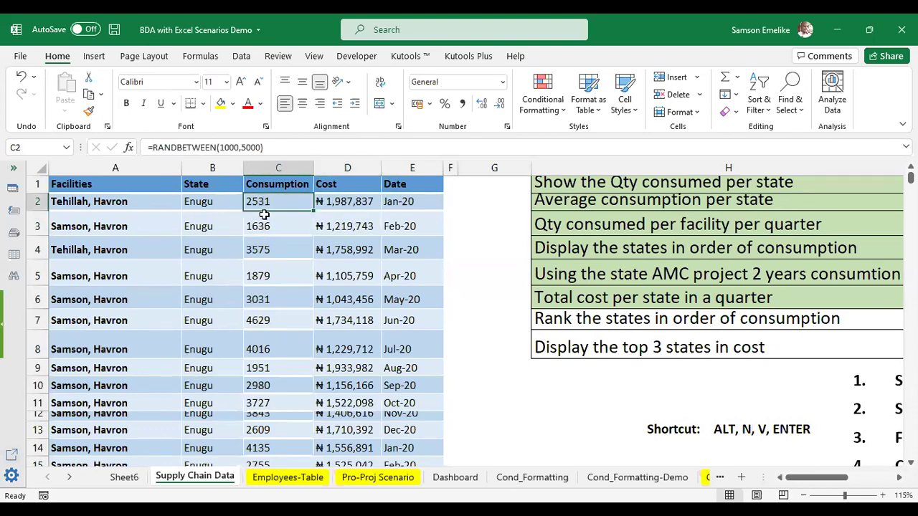
{"action": "left_click", "coordinate": [267, 227]}
{"action": "key", "text": "Down"}
{"action": "key", "text": "Down"}
{"action": "key", "text": "Down"}
{"action": "key", "text": "Down"}
{"action": "key", "text": "Down"}
{"action": "key", "text": "Down"}
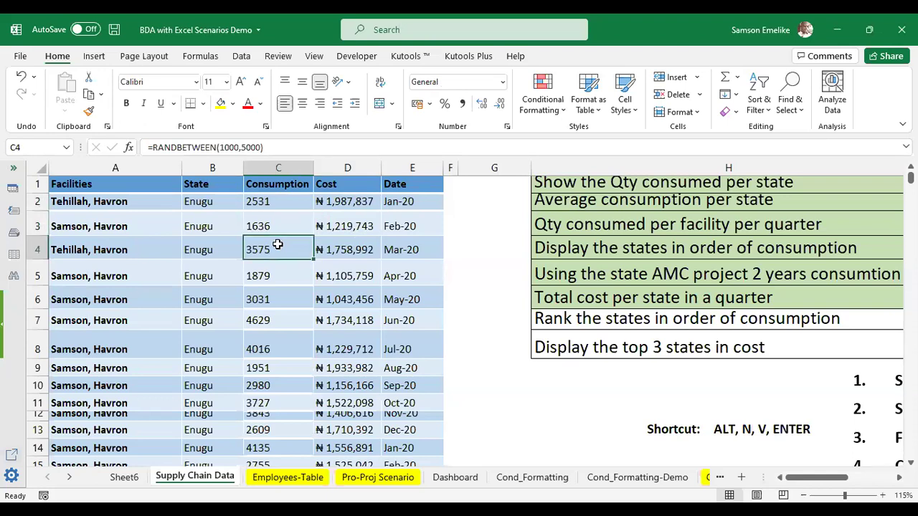
Check the formulas behind the first Consumption values in column C.
{"action": "key", "text": "Up"}
{"action": "key", "text": "Up"}
{"action": "key", "text": "Up"}
{"action": "key", "text": "Up"}
{"action": "key", "text": "Up"}
{"action": "key", "text": "Up"}
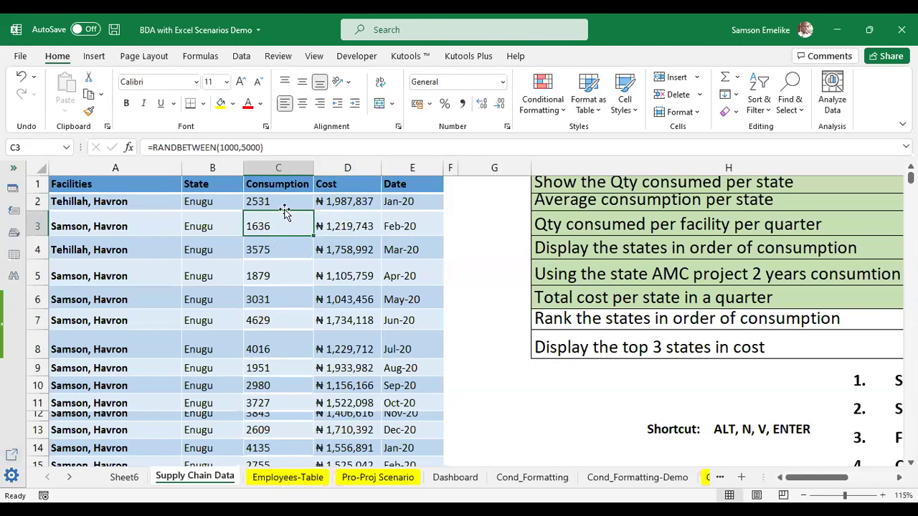
Recalculate the worksheet repeatedly to regenerate the random values in the Consumption column.
{"action": "left_click", "coordinate": [283, 168]}
{"action": "key", "text": "F9"}
{"action": "key", "text": "F9"}
{"action": "key", "text": "F9"}
{"action": "key", "text": "F9"}
{"action": "key", "text": "F9"}
{"action": "key", "text": "F9"}
{"action": "key", "text": "F9"}
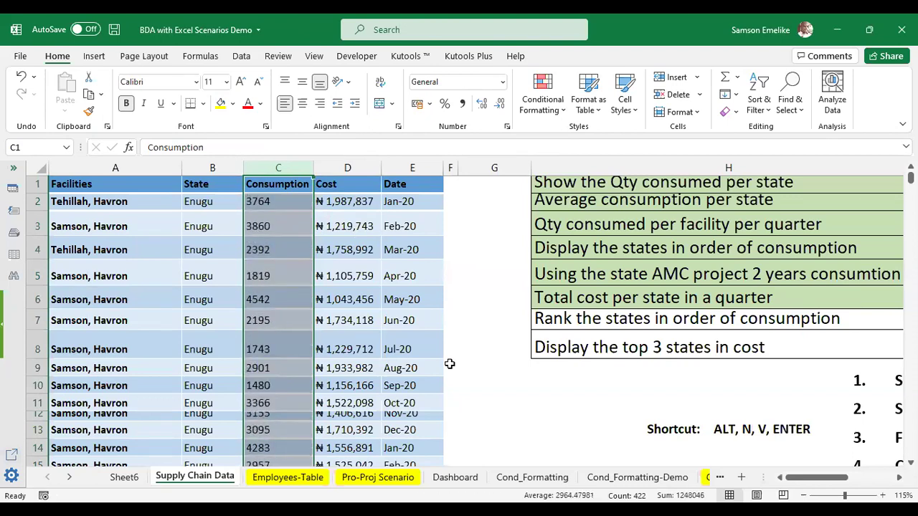
{"action": "key", "text": "F9"}
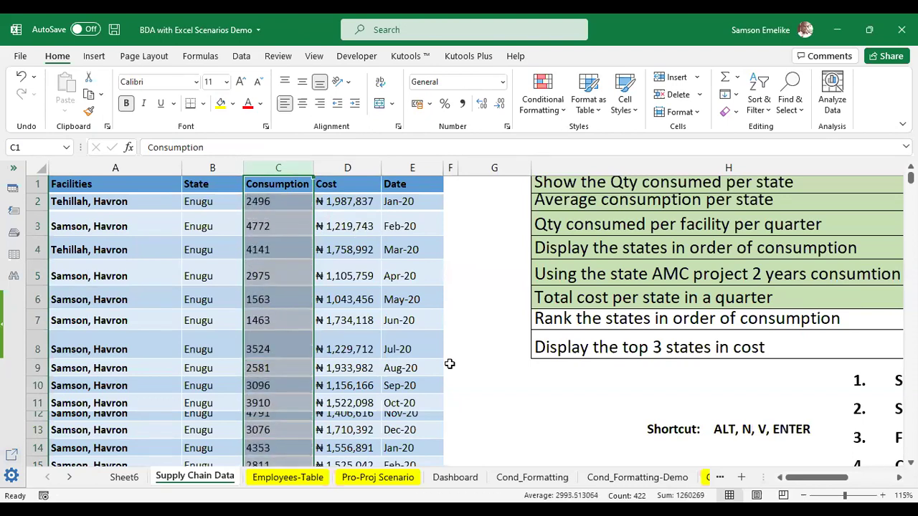
{"action": "key", "text": "F9"}
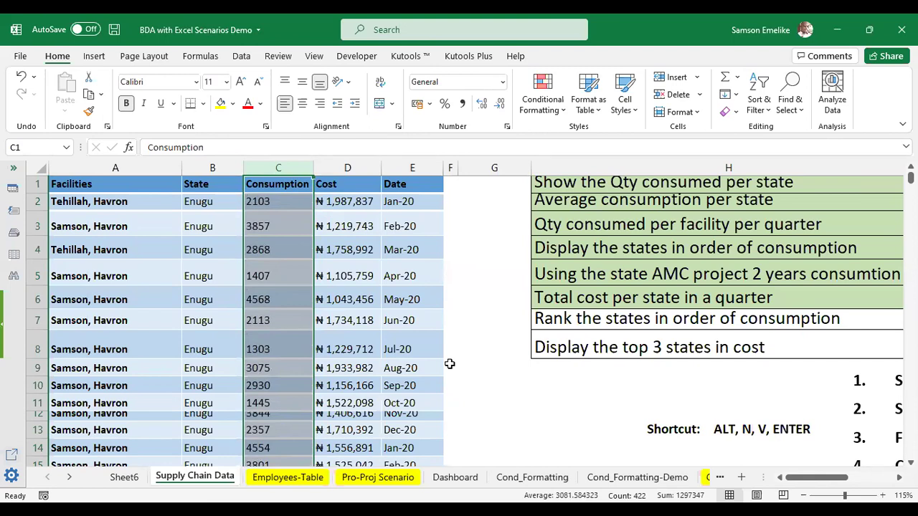
{"action": "left_click", "coordinate": [335, 284]}
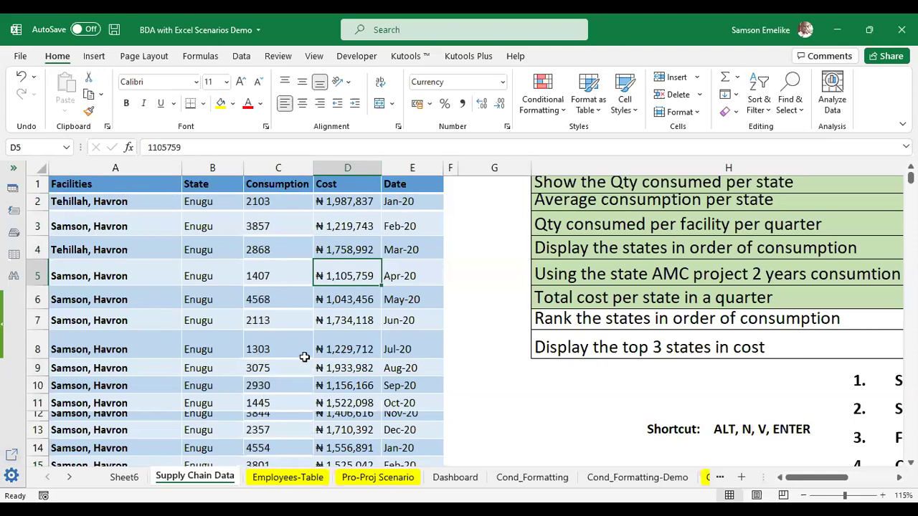
Start creating a PivotTable from the Supply Chain dataset, using a State cell to pick up the range.
{"action": "left_click", "coordinate": [207, 274]}
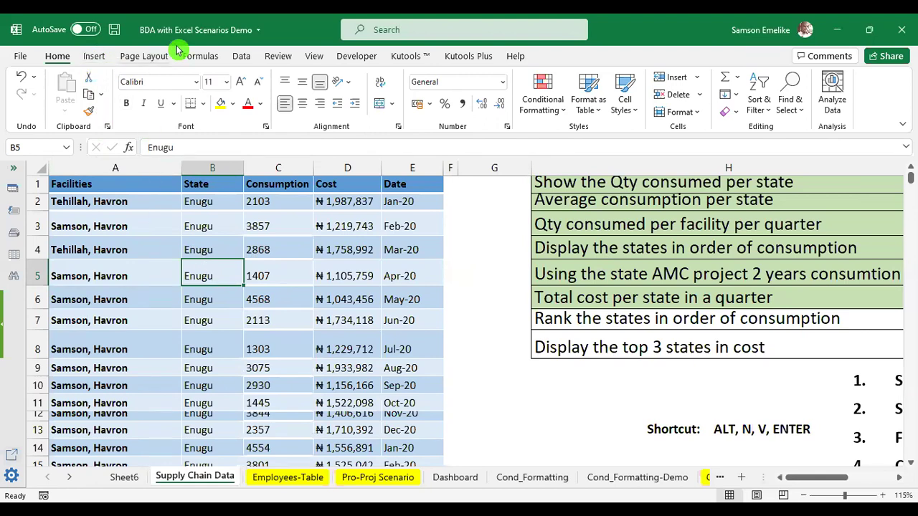
{"action": "left_click", "coordinate": [95, 58]}
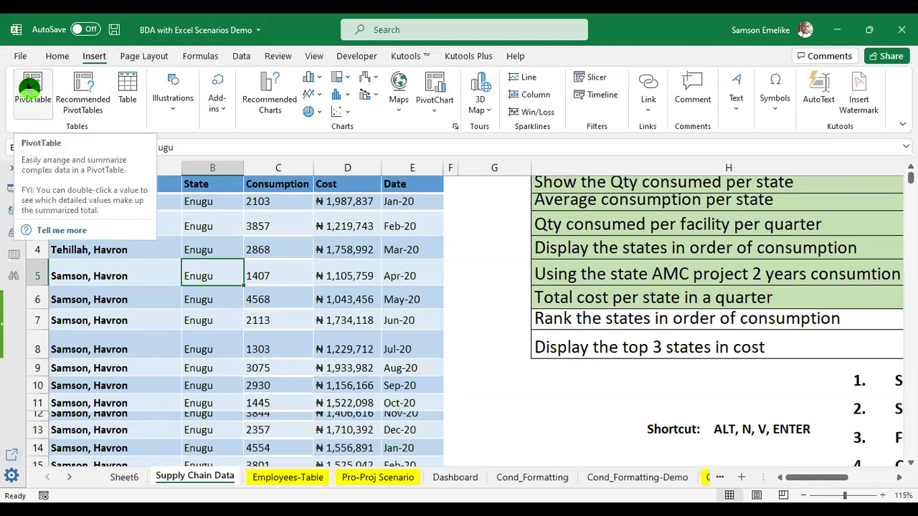
{"action": "left_click", "coordinate": [29, 86]}
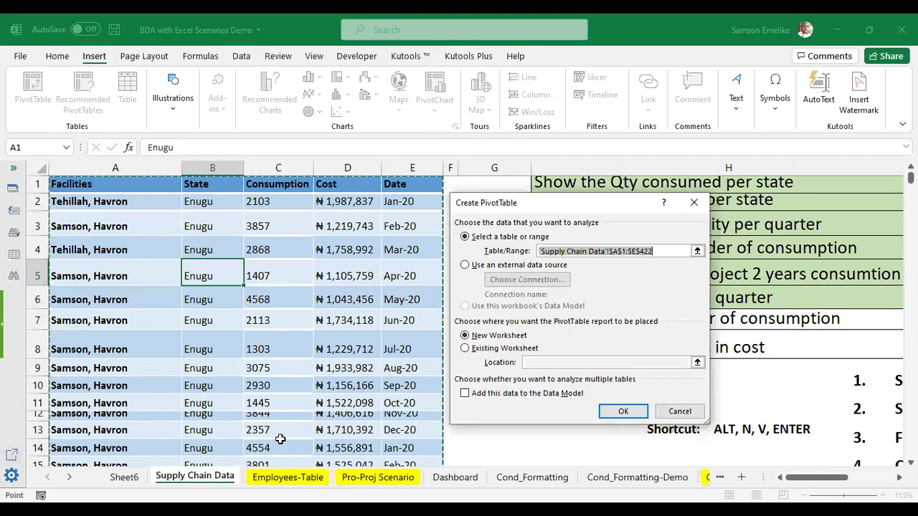
Check that the PivotTable source range covers the whole dataset down to its last row and return to the header row.
{"action": "scroll", "coordinate": [280, 337], "scroll_direction": "down", "scroll_amount": 20}
{"action": "scroll", "coordinate": [279, 336], "scroll_direction": "down", "scroll_amount": 20}
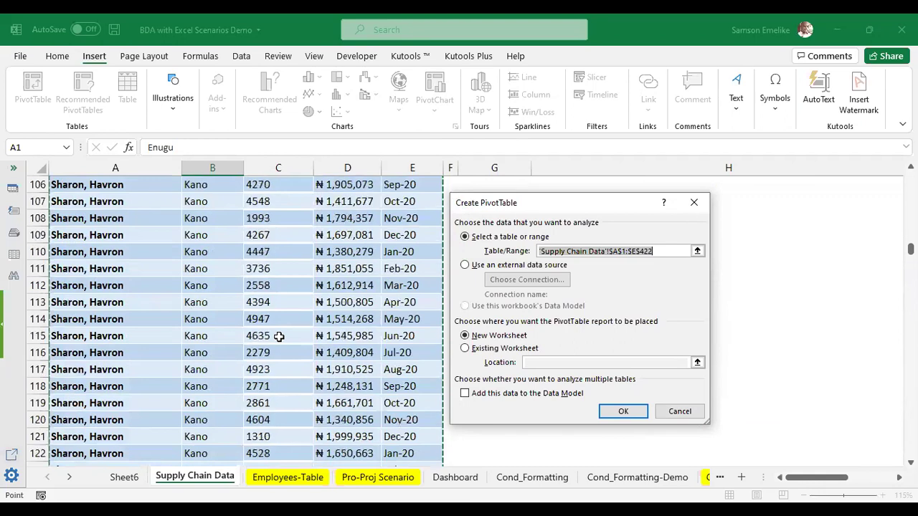
{"action": "scroll", "coordinate": [279, 338], "scroll_direction": "down", "scroll_amount": 20}
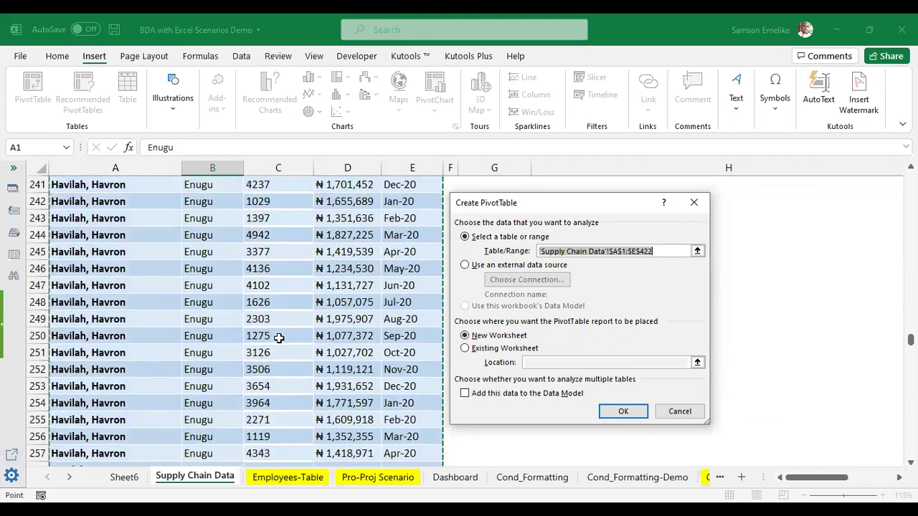
{"action": "scroll", "coordinate": [293, 306], "scroll_direction": "down", "scroll_amount": 20}
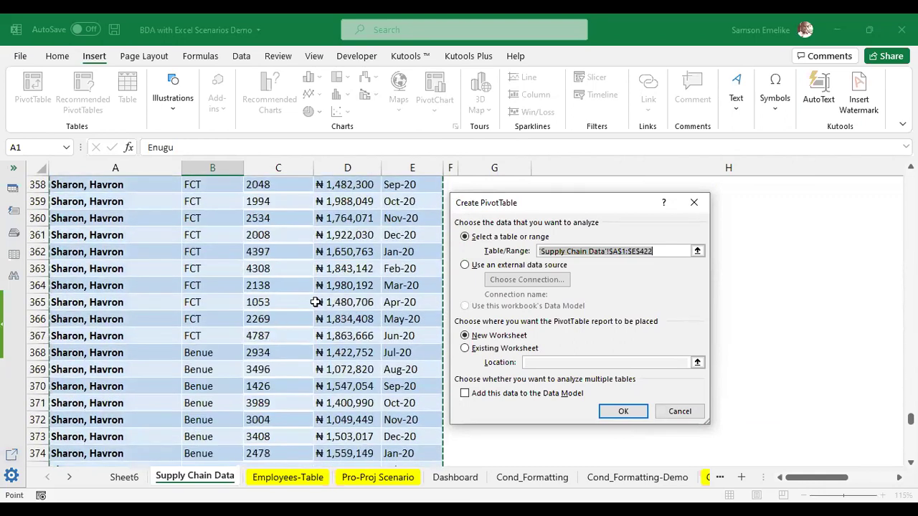
{"action": "scroll", "coordinate": [307, 325], "scroll_direction": "up", "scroll_amount": 7}
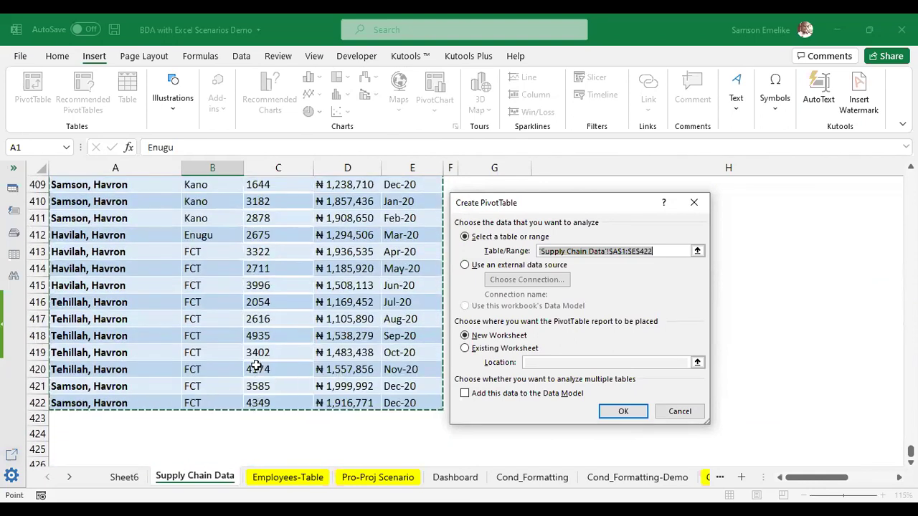
{"action": "scroll", "coordinate": [255, 366], "scroll_direction": "up", "scroll_amount": 6}
{"action": "scroll", "coordinate": [255, 363], "scroll_direction": "up", "scroll_amount": 20}
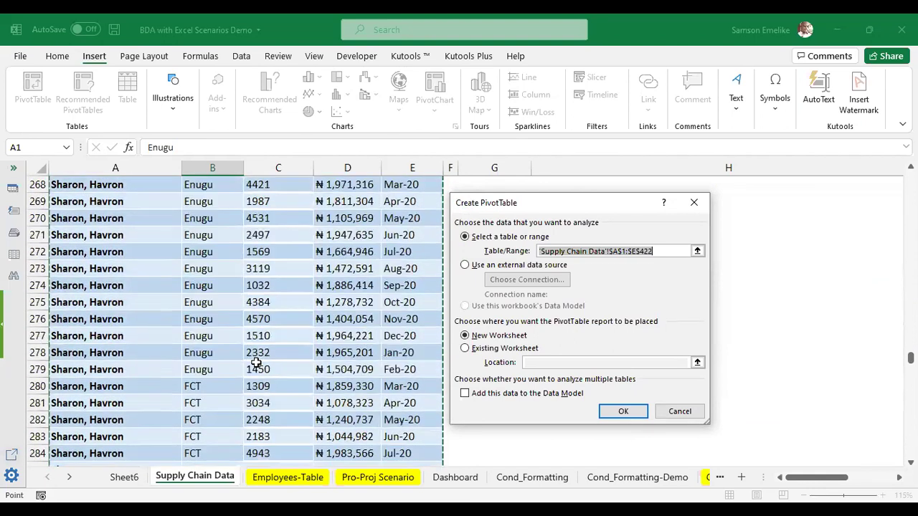
{"action": "scroll", "coordinate": [255, 363], "scroll_direction": "up", "scroll_amount": 20}
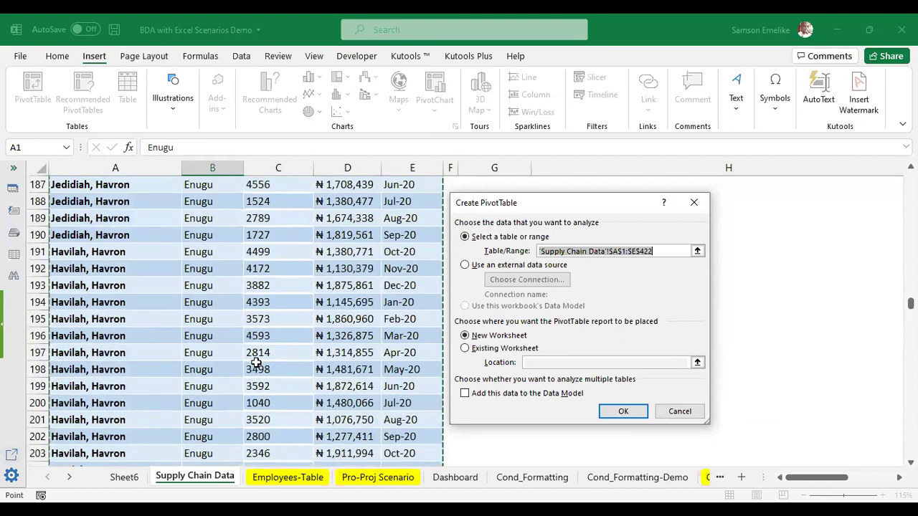
{"action": "scroll", "coordinate": [255, 364], "scroll_direction": "up", "scroll_amount": 20}
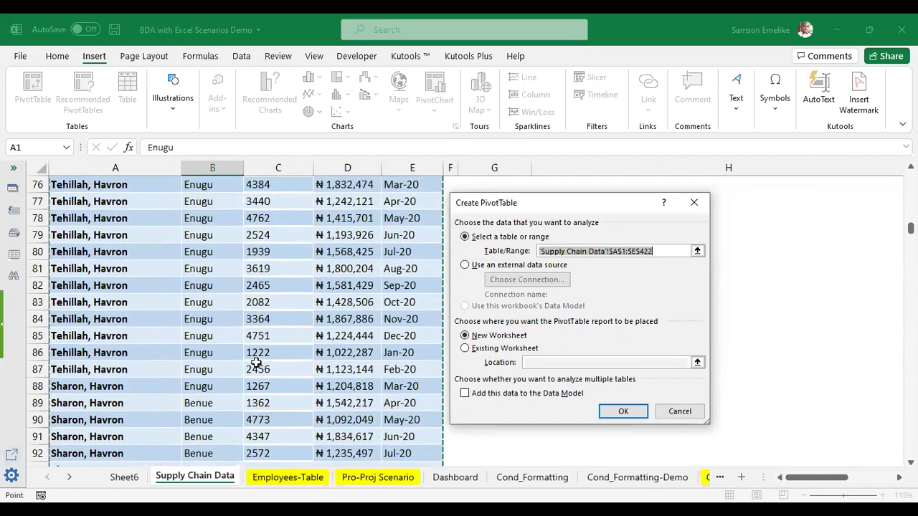
{"action": "scroll", "coordinate": [255, 364], "scroll_direction": "up", "scroll_amount": 10}
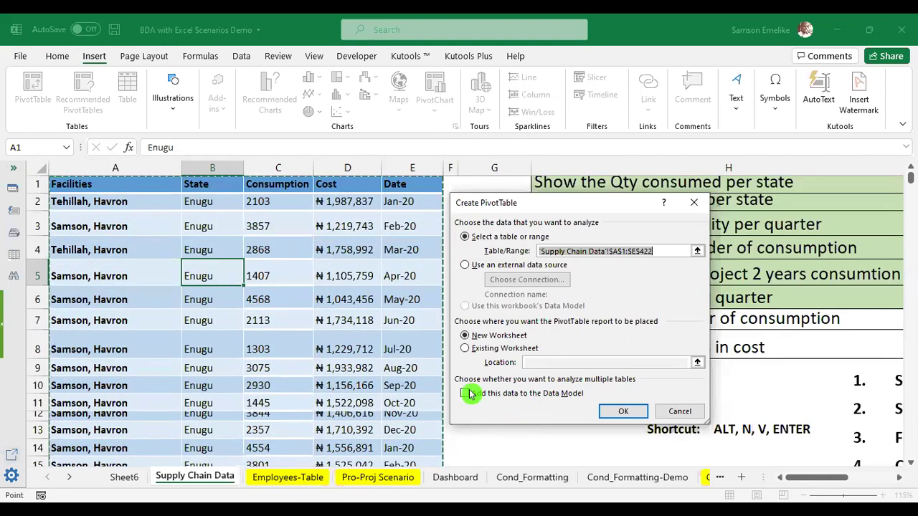
Place the PivotTable report on a new worksheet and create it from range A1:E422 of Supply Chain Data.
{"action": "left_click", "coordinate": [517, 336]}
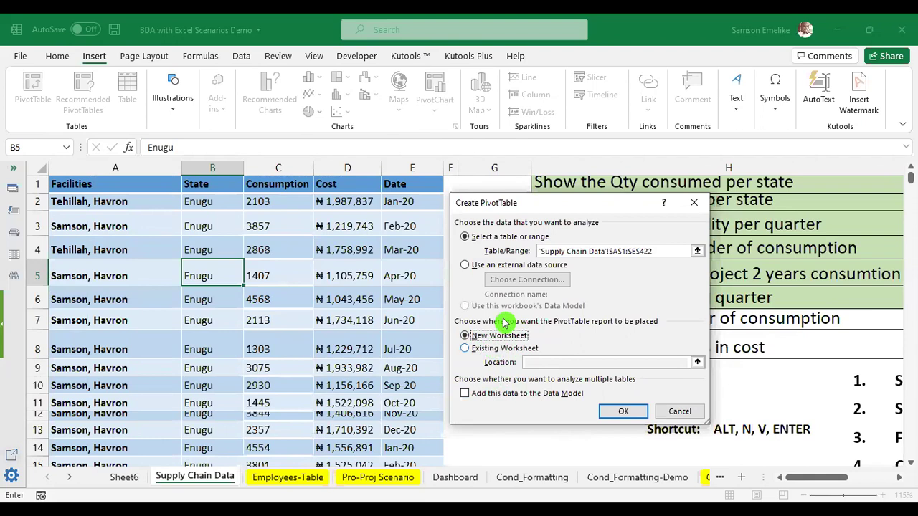
{"action": "left_click", "coordinate": [529, 349]}
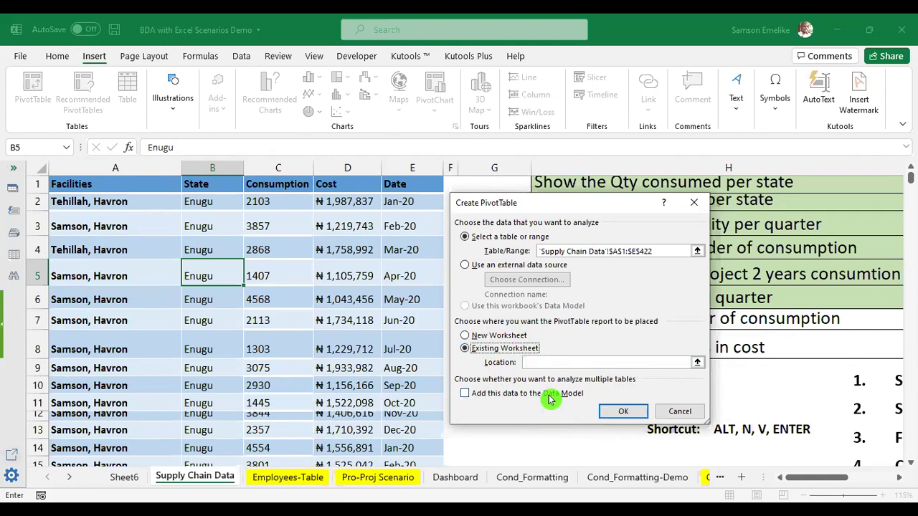
{"action": "left_click", "coordinate": [476, 336]}
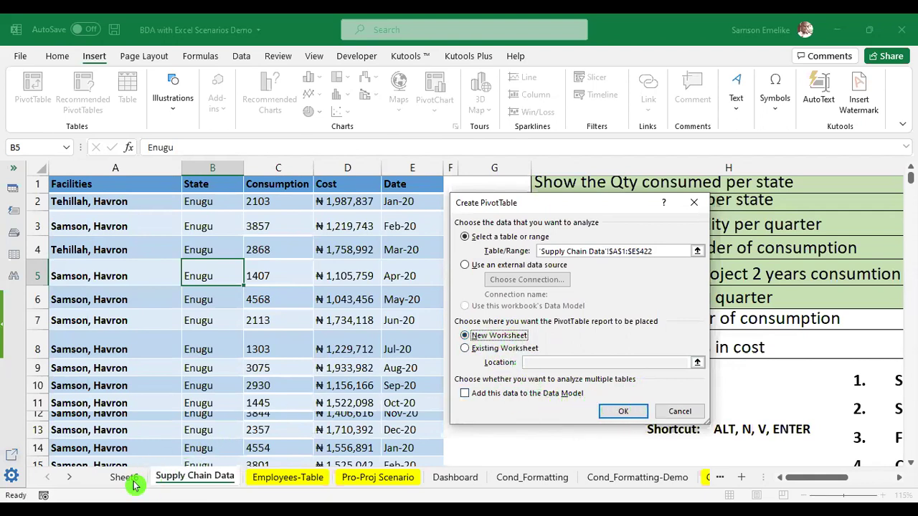
{"action": "left_click", "coordinate": [168, 486]}
{"action": "left_click", "coordinate": [624, 411]}
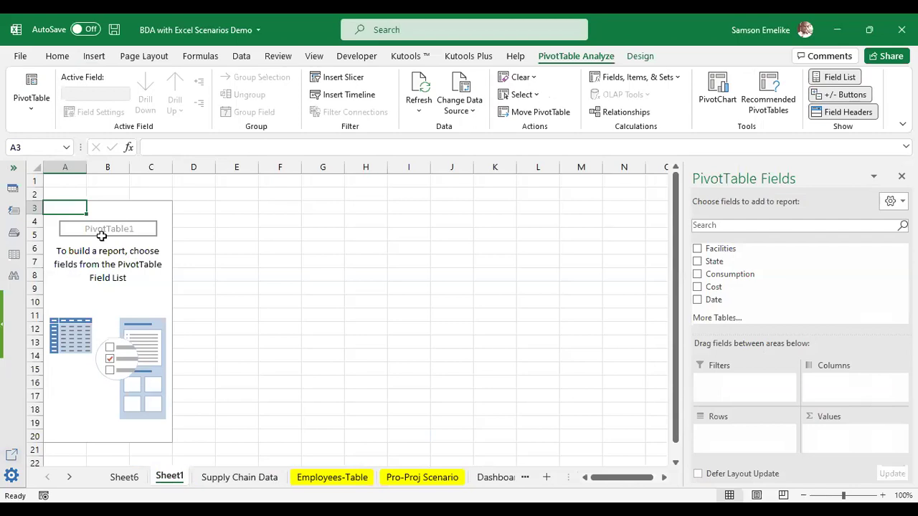
Rename the new PivotTable worksheet as Pivot-Demo.
{"action": "left_click", "coordinate": [175, 482]}
{"action": "double_click", "coordinate": [176, 481]}
{"action": "type", "text": "P"}
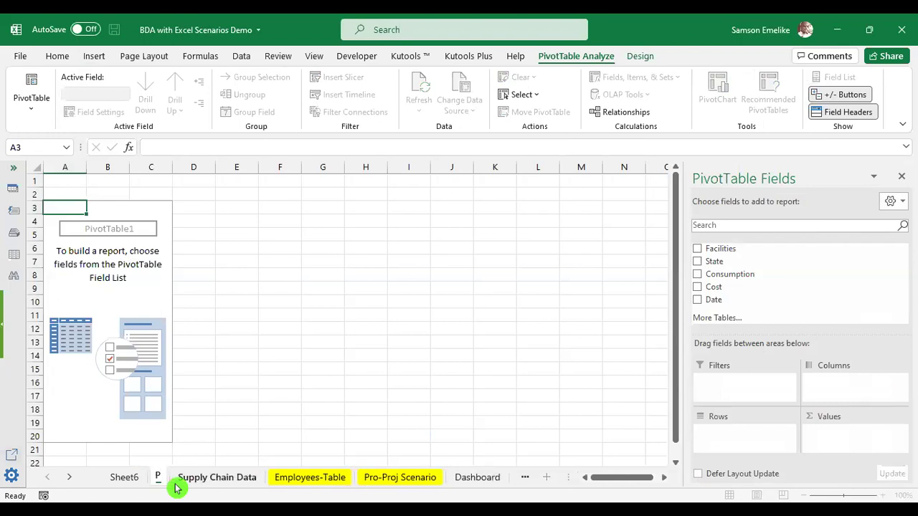
{"action": "type", "text": "ivot"}
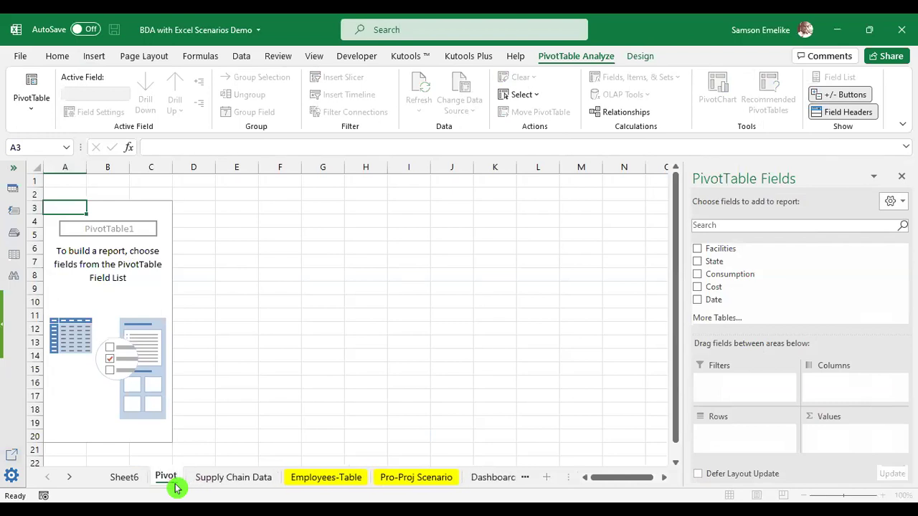
{"action": "type", "text": "-Demo"}
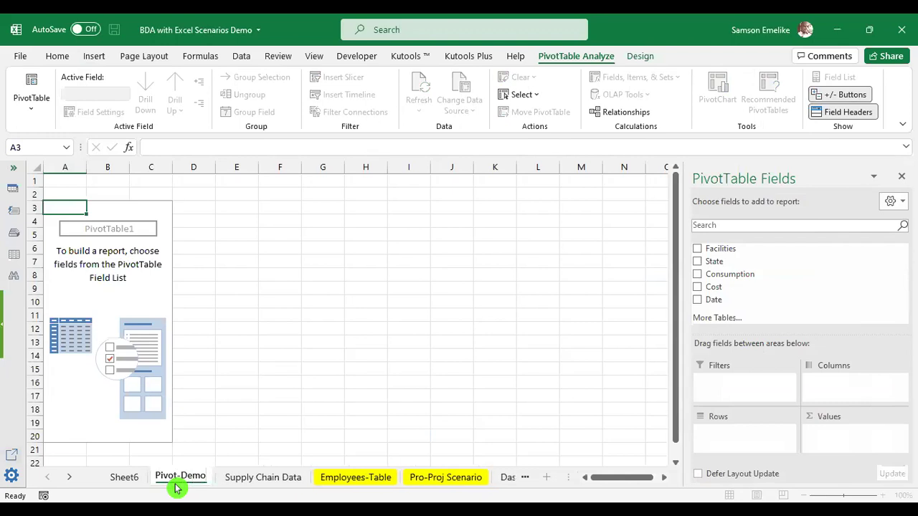
{"action": "key", "text": "Return"}
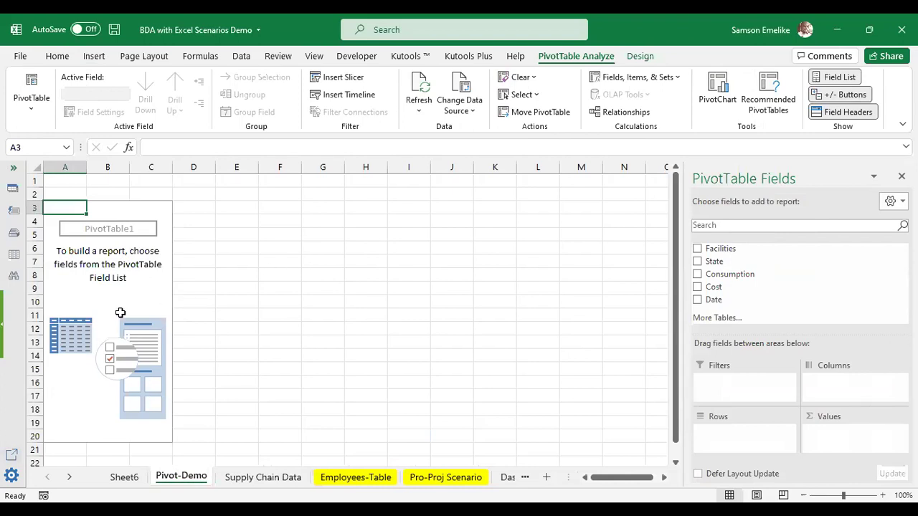
{"action": "left_click", "coordinate": [551, 112]}
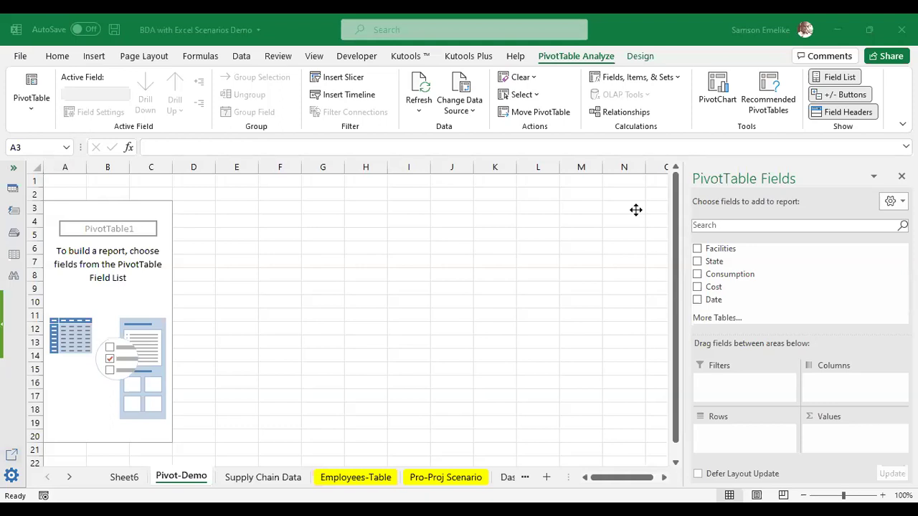
{"action": "left_click", "coordinate": [709, 303]}
{"action": "left_click", "coordinate": [205, 211]}
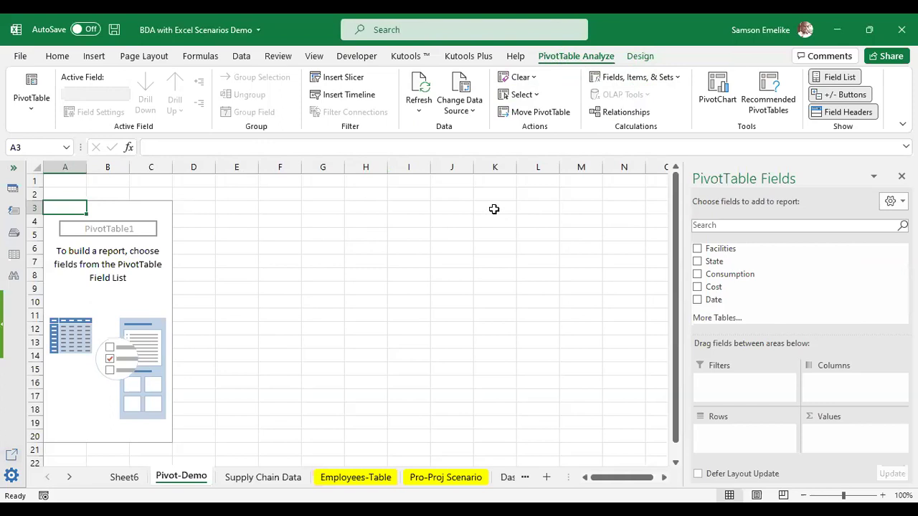
Select cell K3 outside the empty PivotTable, and return to a cell inside it to bring back the field list.
{"action": "left_click", "coordinate": [494, 209]}
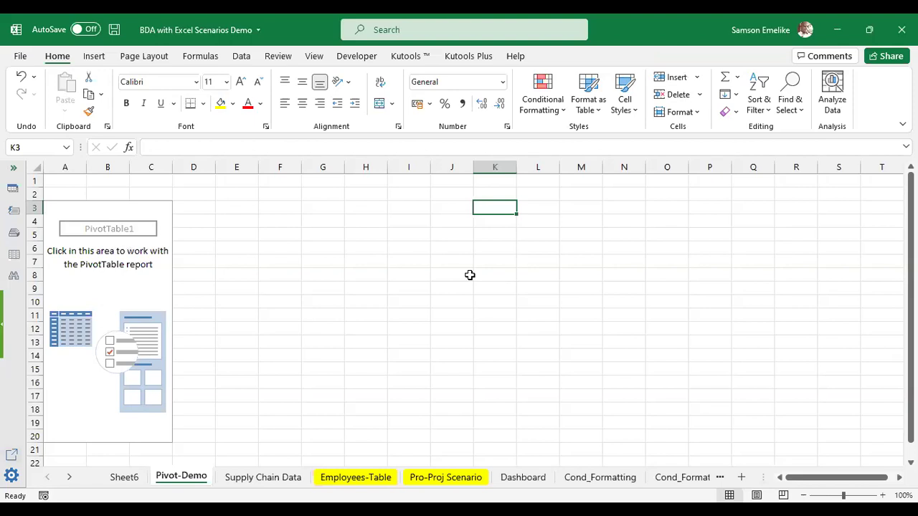
{"action": "left_click", "coordinate": [89, 205]}
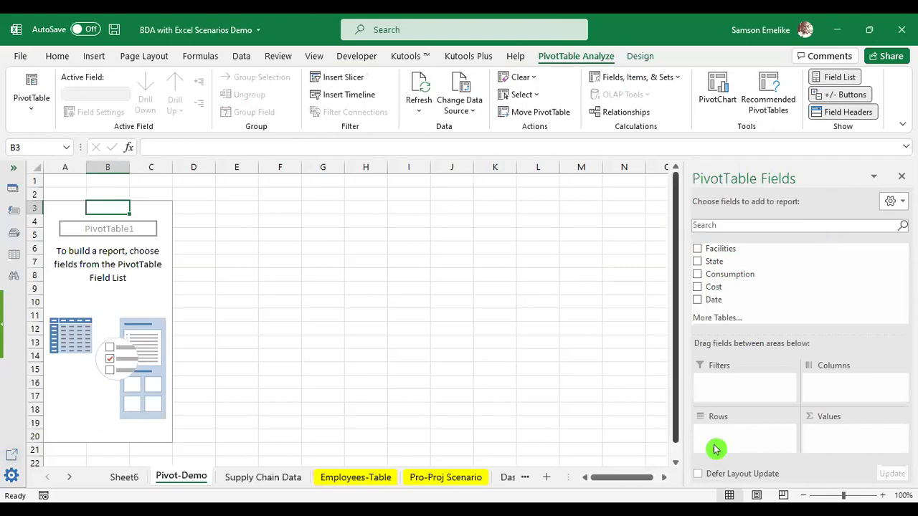
Undock the PivotTable Fields pane, resize it as a floating window and dock it back beside the worksheet.
{"action": "left_click", "coordinate": [803, 199]}
{"action": "left_click", "coordinate": [793, 203]}
{"action": "left_click_drag", "start_coordinate": [651, 201], "coordinate": [475, 141]}
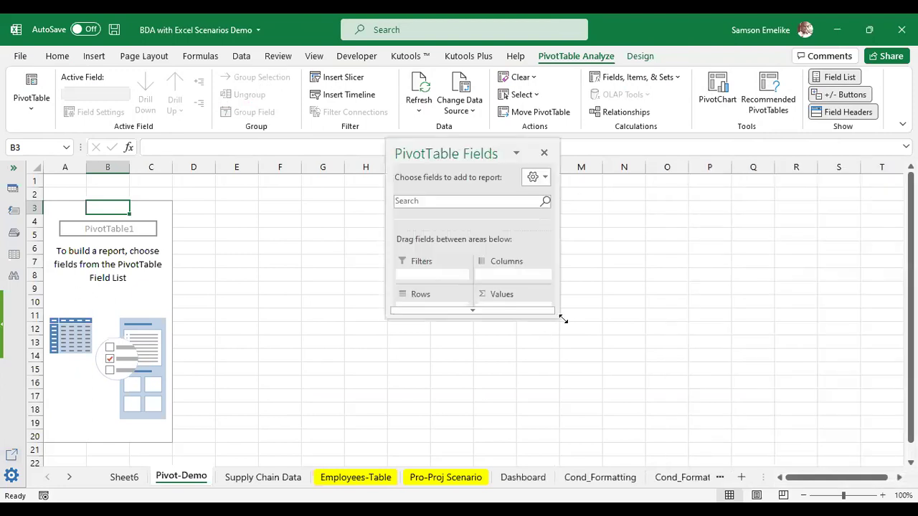
{"action": "left_click_drag", "start_coordinate": [555, 317], "coordinate": [710, 416]}
{"action": "left_click_drag", "start_coordinate": [559, 147], "coordinate": [891, 179]}
{"action": "left_click_drag", "start_coordinate": [869, 26], "coordinate": [7, 366]}
{"action": "left_click_drag", "start_coordinate": [107, 174], "coordinate": [738, 191]}
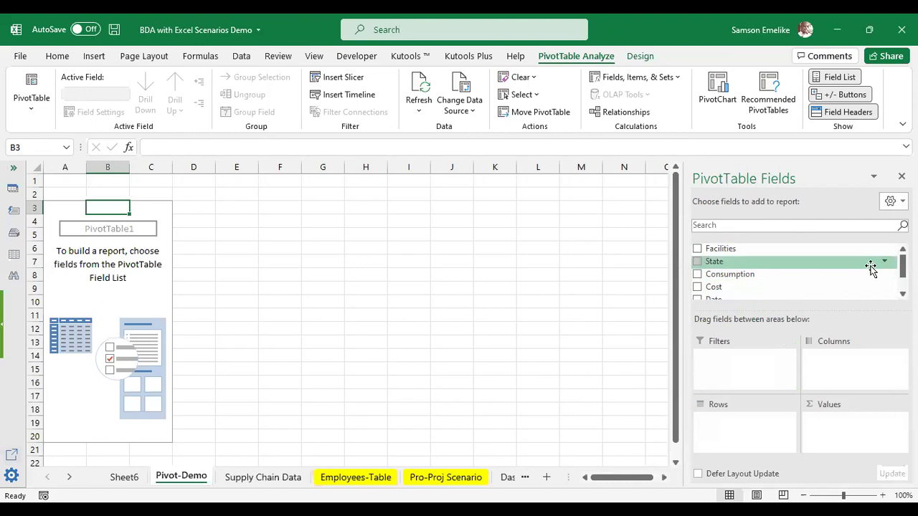
Look through the available PivotTable fields and switch to the Supply Chain Data sheet to compare them with its column headers.
{"action": "scroll", "coordinate": [795, 271], "scroll_direction": "down", "scroll_amount": 1}
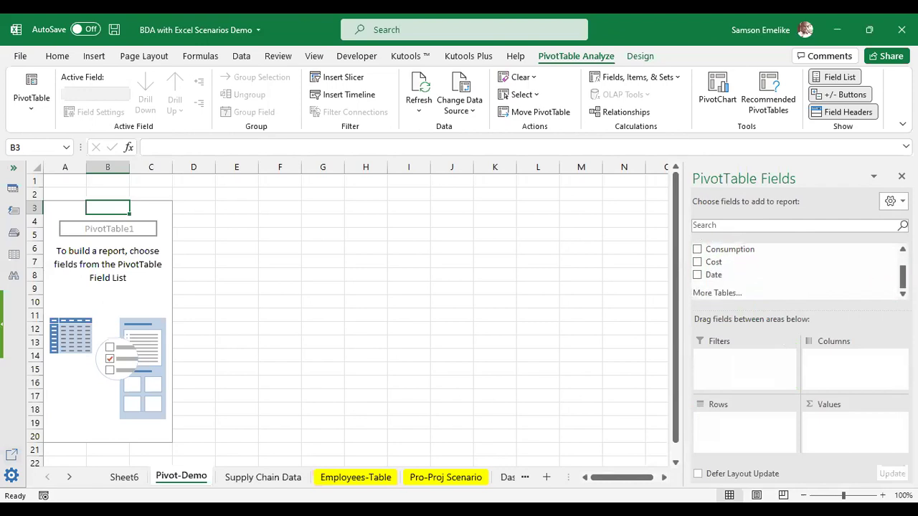
{"action": "left_click_drag", "start_coordinate": [901, 283], "coordinate": [901, 264]}
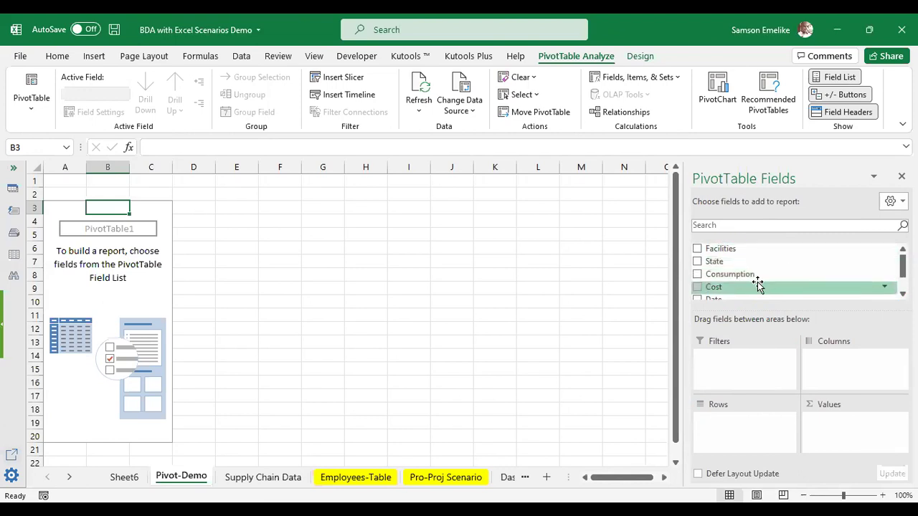
{"action": "scroll", "coordinate": [789, 272], "scroll_direction": "down", "scroll_amount": 1}
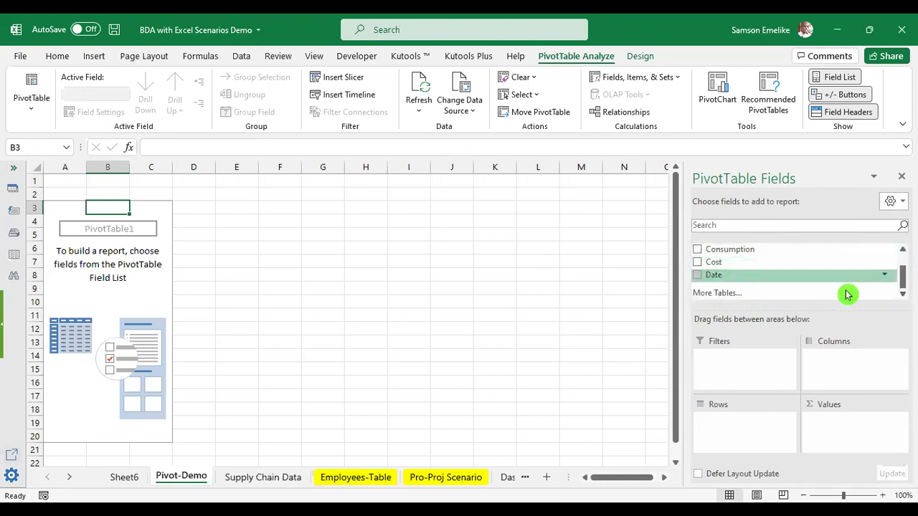
{"action": "scroll", "coordinate": [788, 273], "scroll_direction": "up", "scroll_amount": 2}
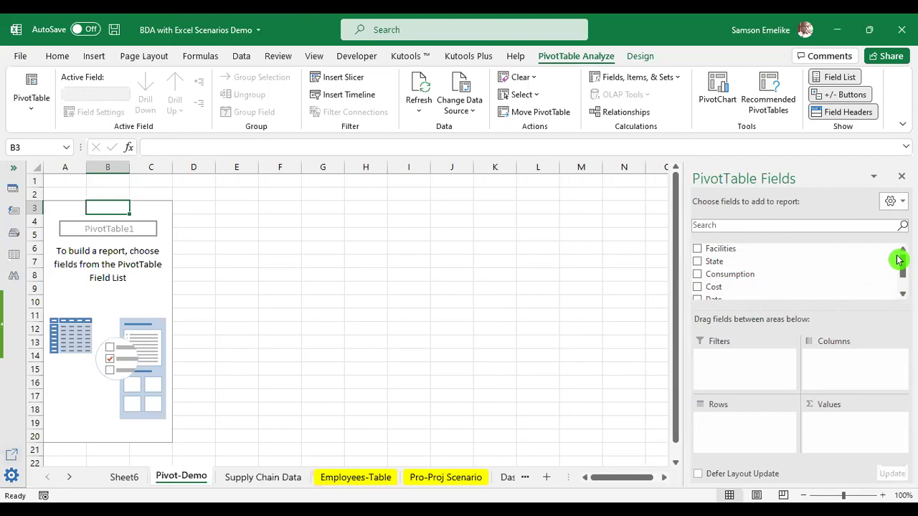
{"action": "left_click", "coordinate": [250, 476]}
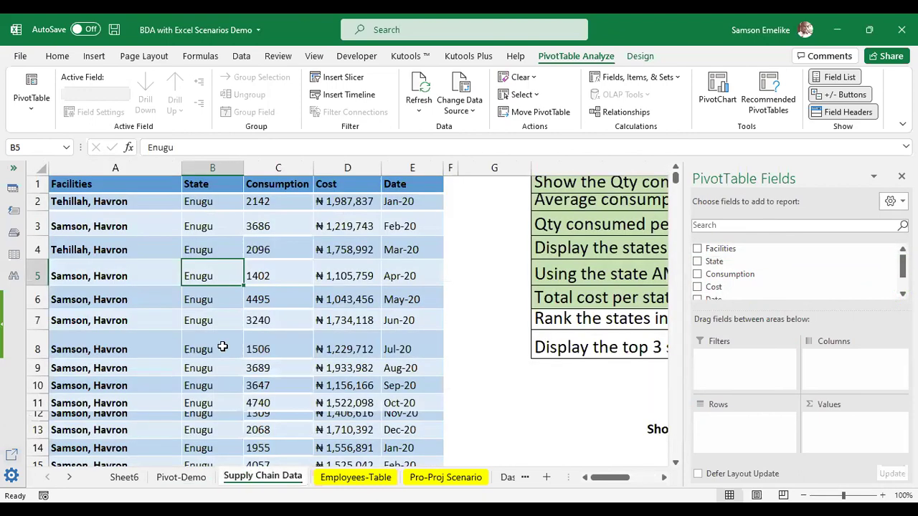
Compare the Facilities, Cost and Date columns of the Supply Chain Data sheet with the PivotTable field list on Pivot-Demo.
{"action": "left_click", "coordinate": [102, 168]}
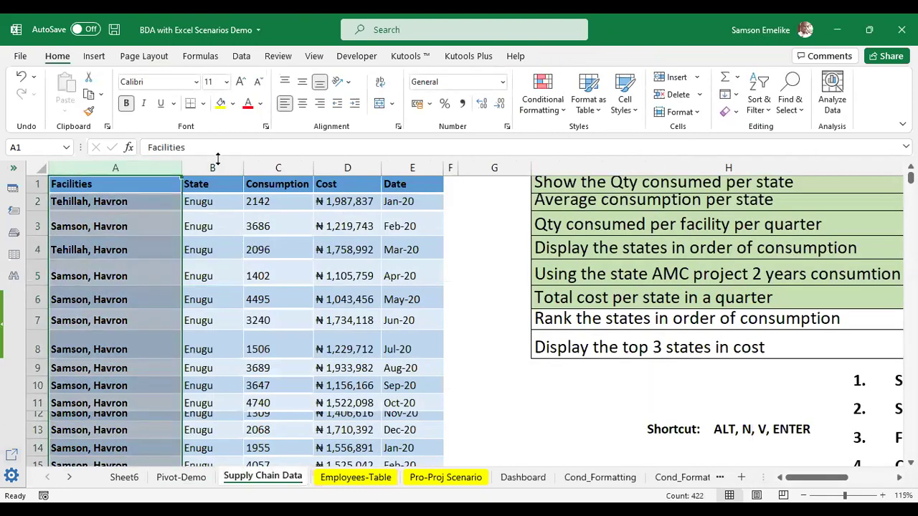
{"action": "left_click_drag", "start_coordinate": [384, 166], "coordinate": [412, 170]}
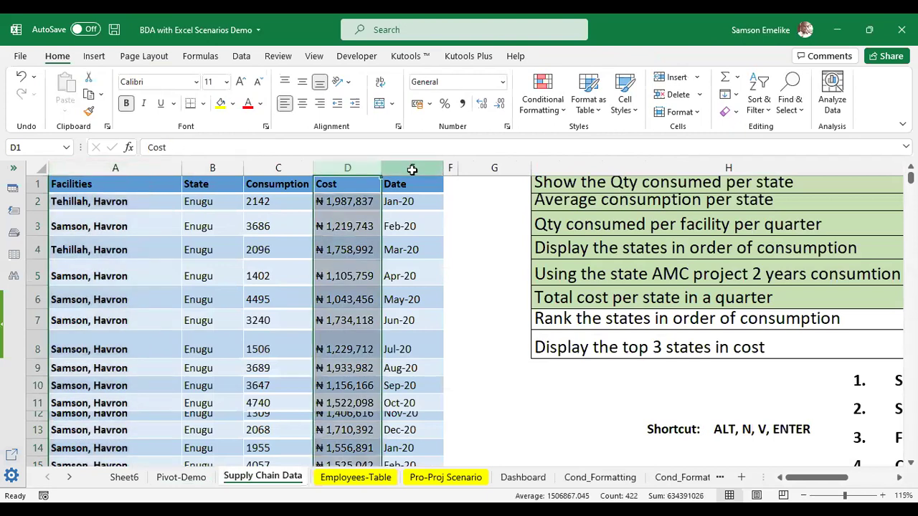
{"action": "left_click", "coordinate": [411, 170]}
{"action": "left_click", "coordinate": [177, 477]}
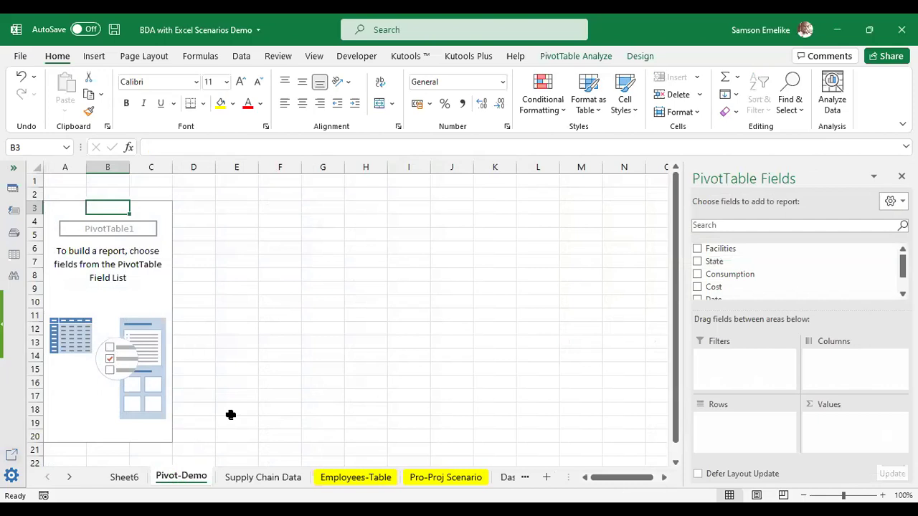
{"action": "left_click", "coordinate": [252, 477]}
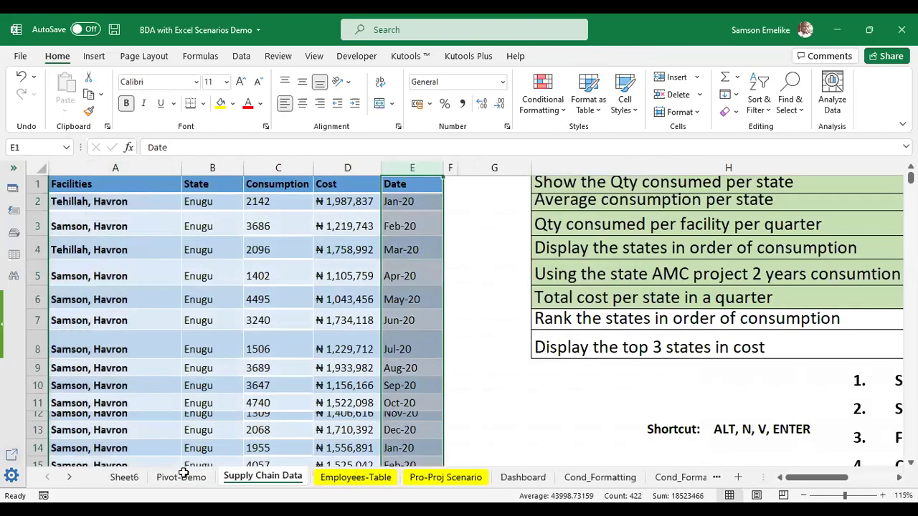
{"action": "left_click", "coordinate": [181, 476]}
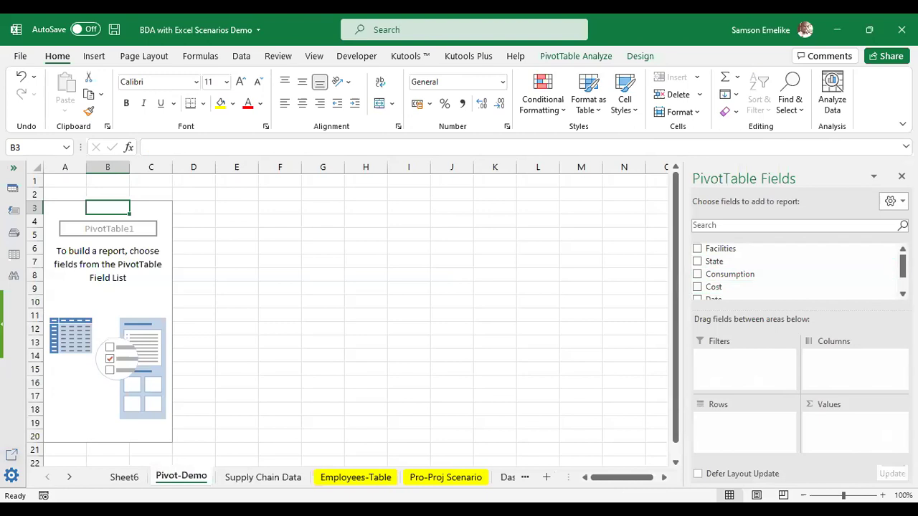
{"action": "scroll", "coordinate": [796, 272], "scroll_direction": "down", "scroll_amount": 2}
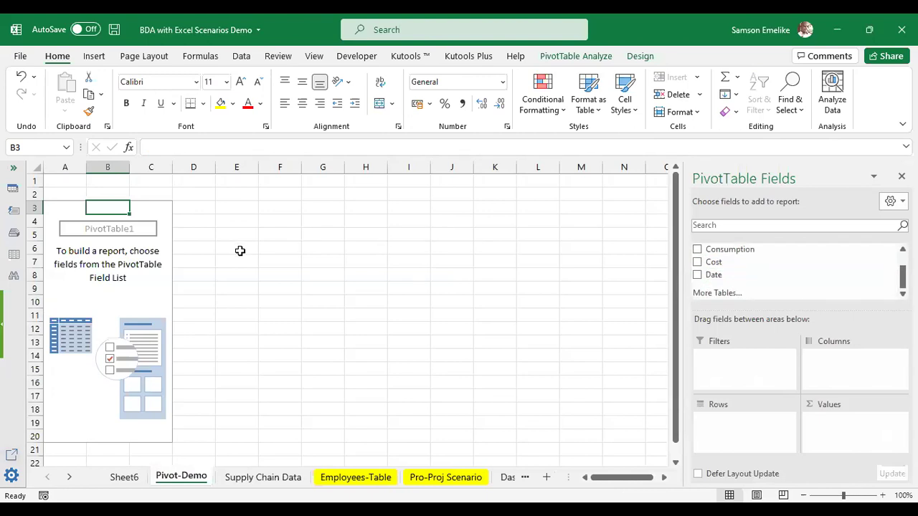
{"action": "left_click", "coordinate": [262, 477]}
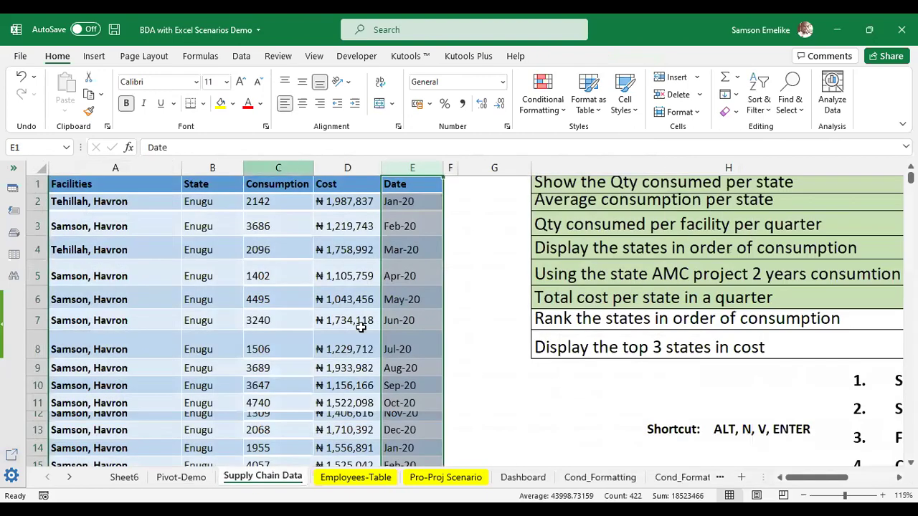
{"action": "left_click", "coordinate": [181, 476]}
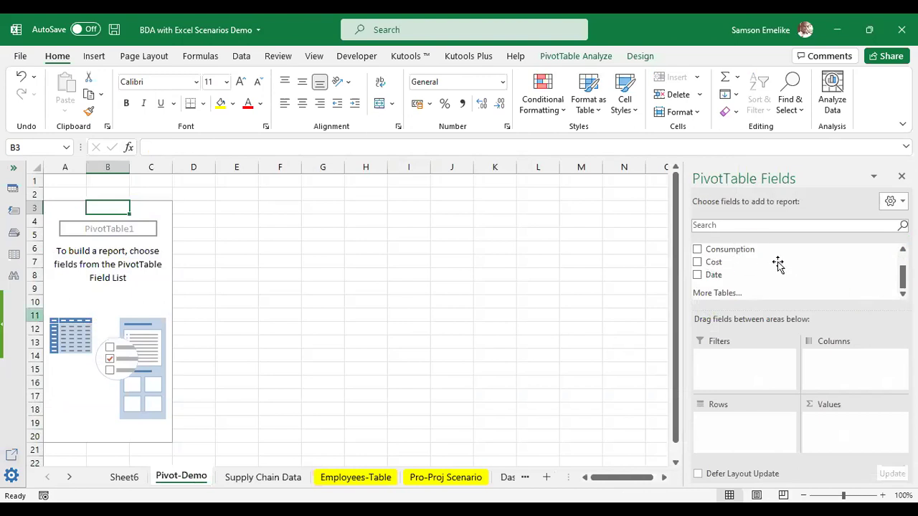
Add the Facilities field to the PivotTable's Rows area and check it against the Supply Chain Data sheet.
{"action": "left_click_drag", "start_coordinate": [713, 261], "coordinate": [756, 394]}
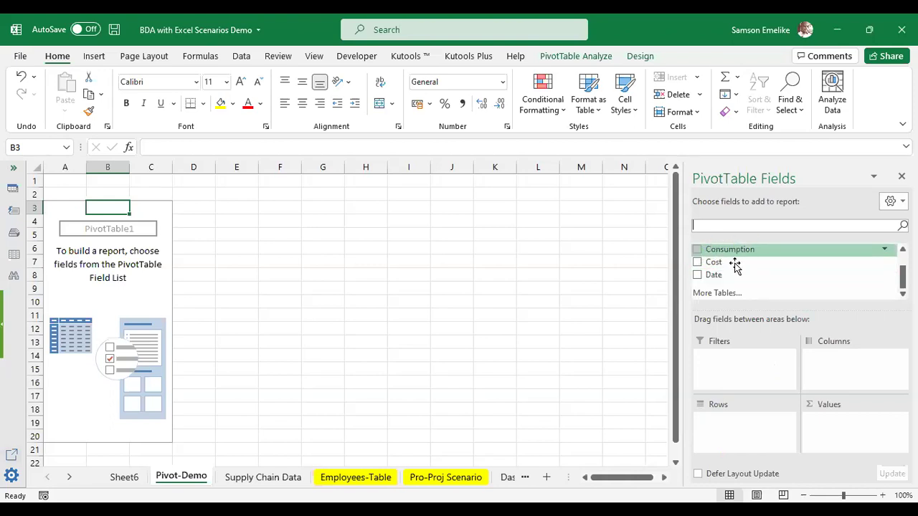
{"action": "left_click", "coordinate": [743, 301]}
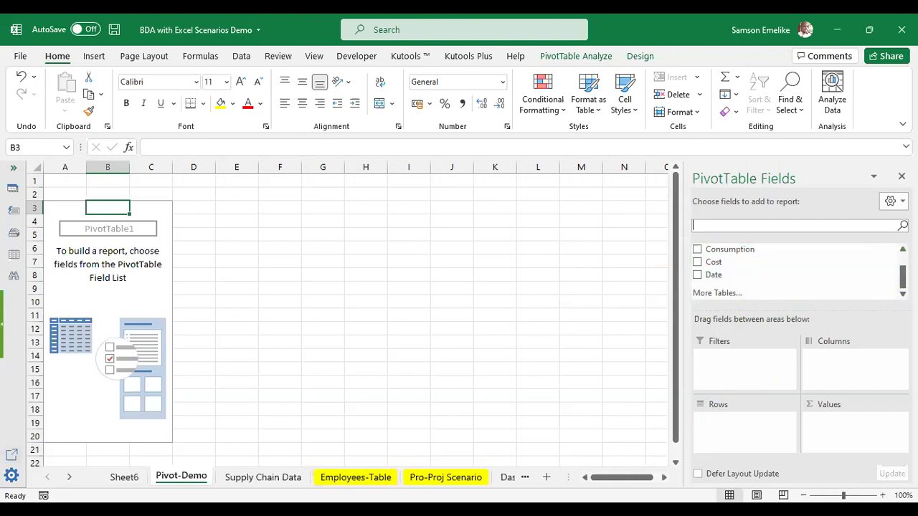
{"action": "left_click", "coordinate": [901, 249]}
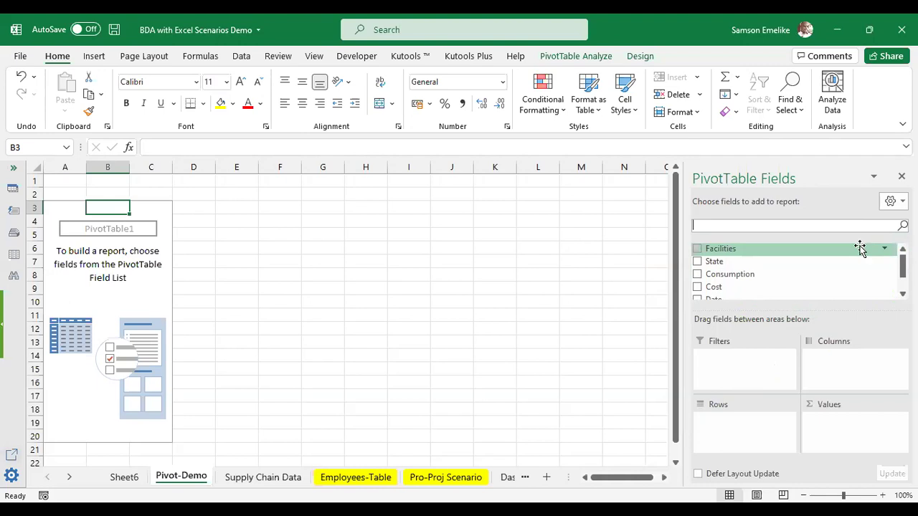
{"action": "left_click_drag", "start_coordinate": [860, 248], "coordinate": [828, 387]}
{"action": "left_click_drag", "start_coordinate": [699, 255], "coordinate": [704, 448]}
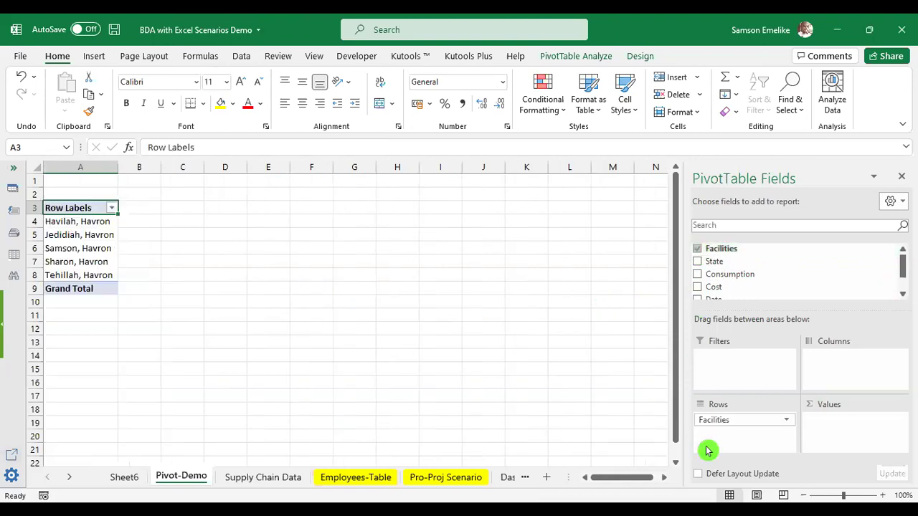
{"action": "left_click", "coordinate": [275, 479]}
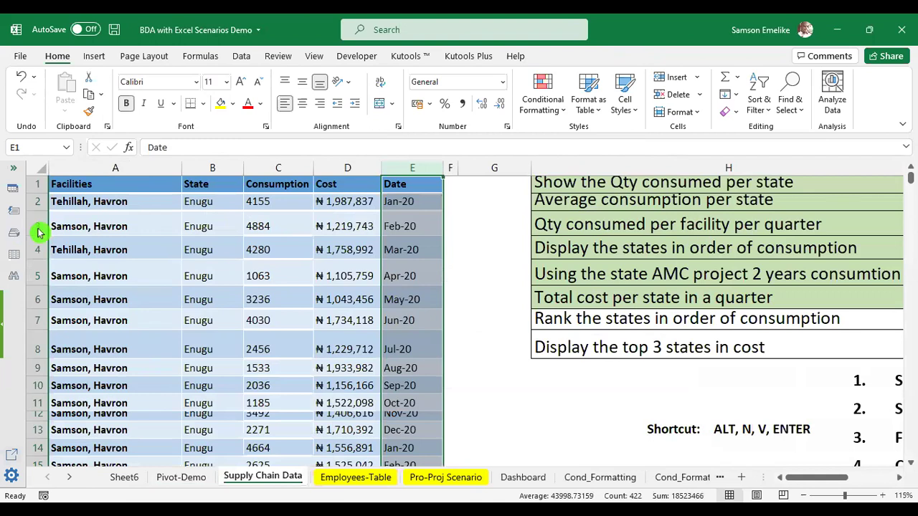
{"action": "left_click", "coordinate": [189, 480]}
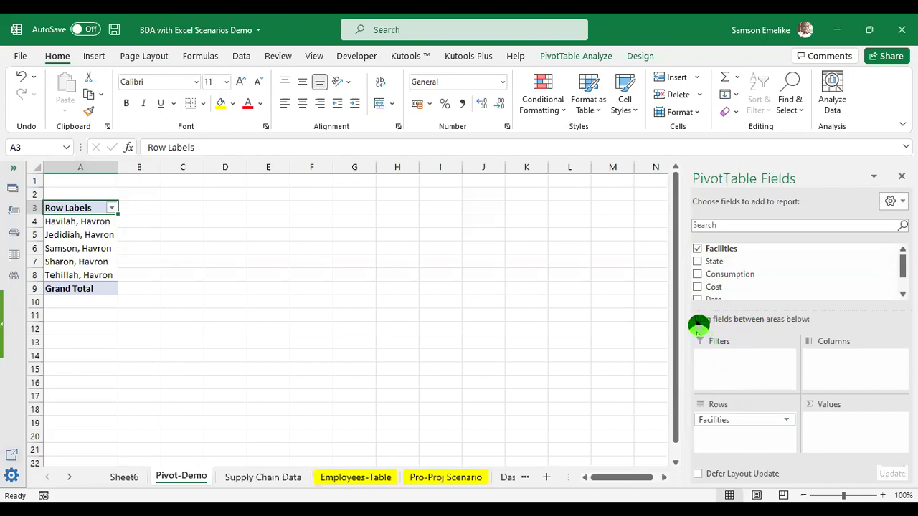
Add the sum of Consumption and the count of Facilities to the PivotTable's Values area, and save the workbook.
{"action": "left_click", "coordinate": [697, 275]}
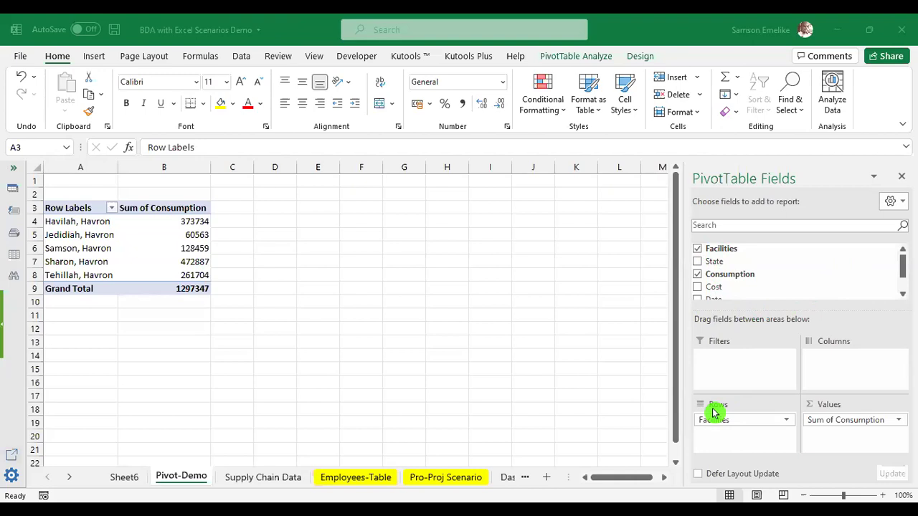
{"action": "left_click", "coordinate": [729, 260]}
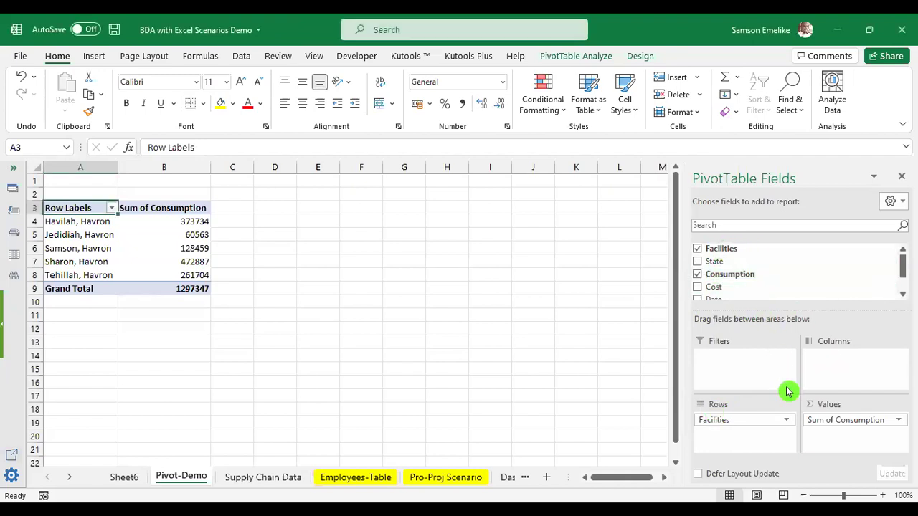
{"action": "left_click_drag", "start_coordinate": [721, 251], "coordinate": [767, 358]}
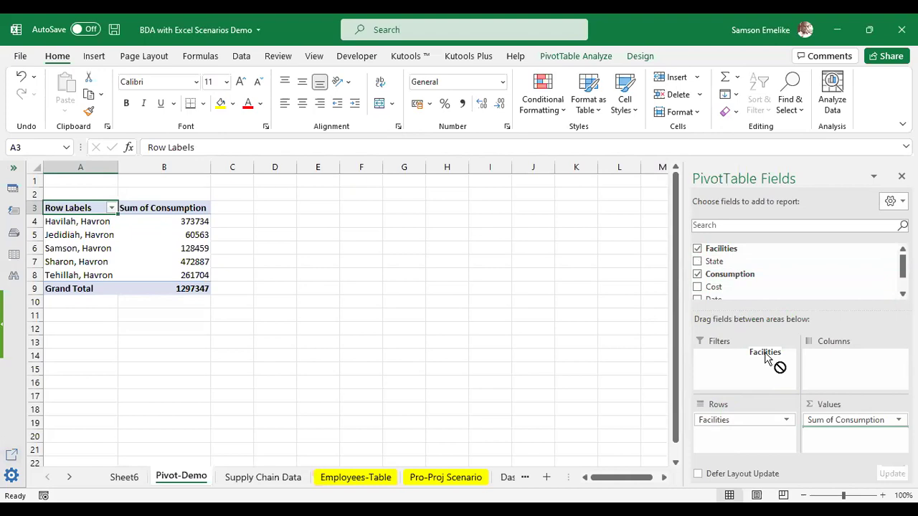
{"action": "left_click_drag", "start_coordinate": [767, 359], "coordinate": [853, 433]}
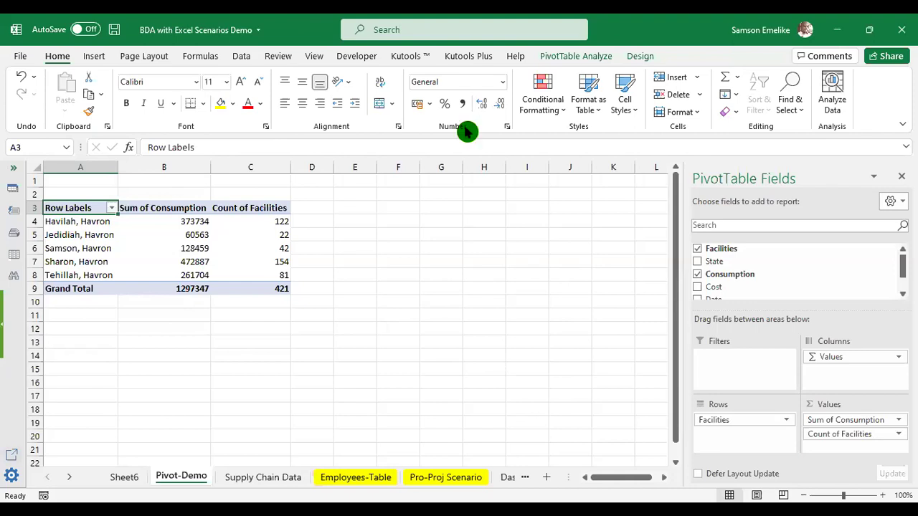
{"action": "left_click", "coordinate": [560, 286]}
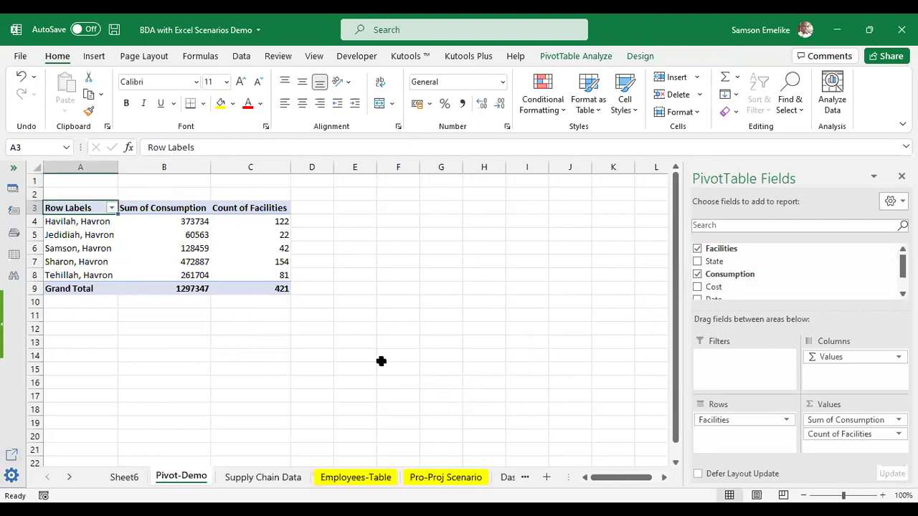
{"action": "key", "text": "ctrl+s"}
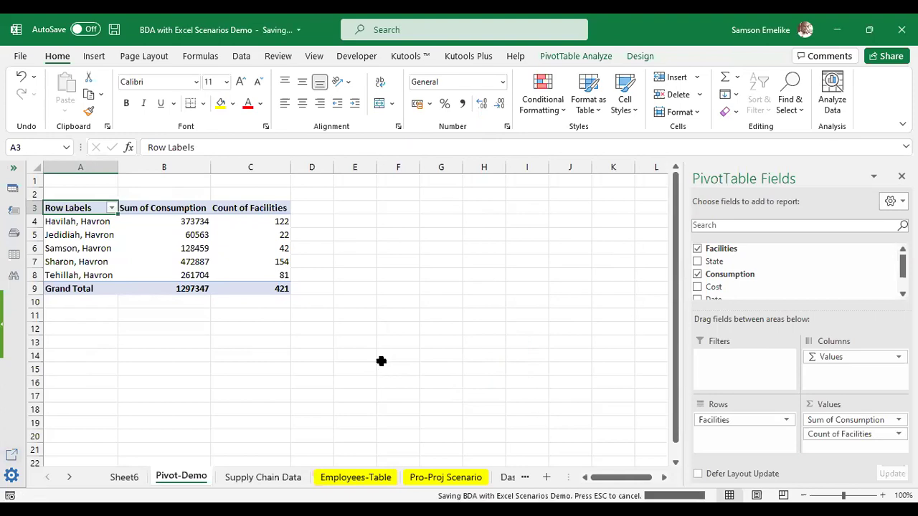
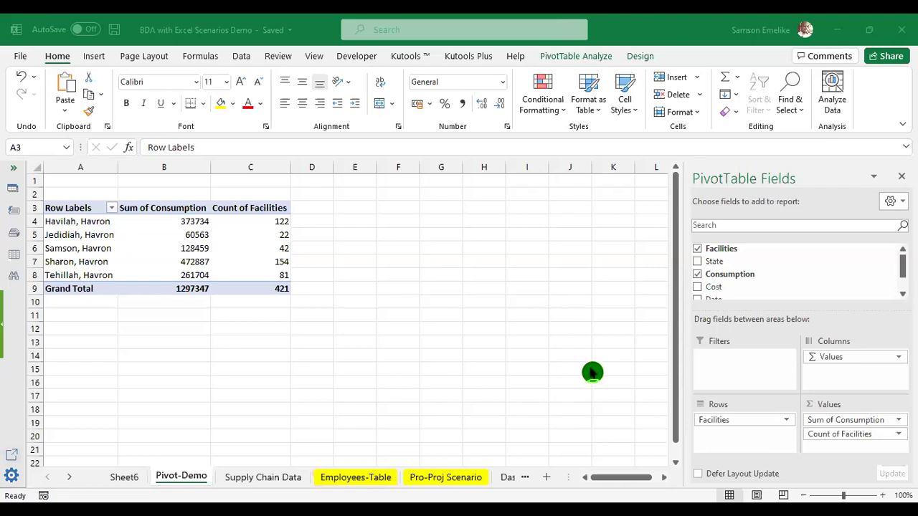
Empty the PivotTable by removing Facilities from Rows and both Consumption and Facilities from Values.
{"action": "left_click", "coordinate": [216, 347]}
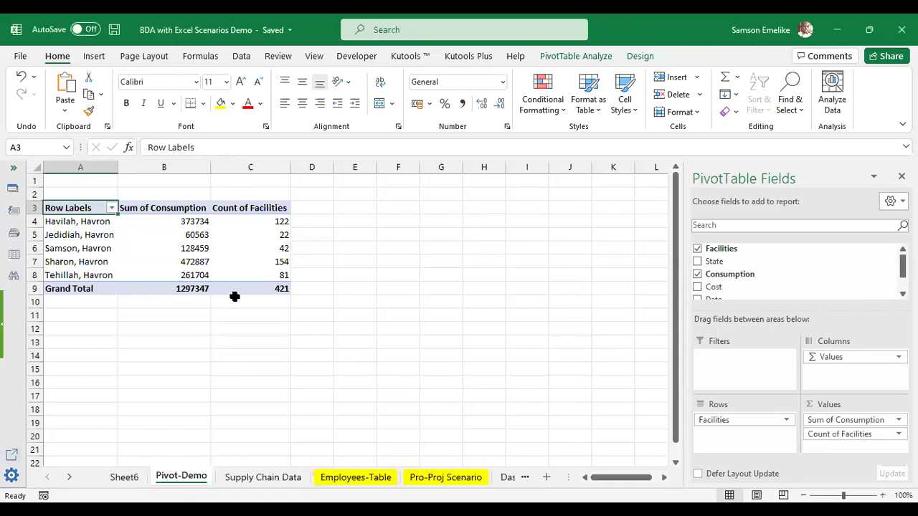
{"action": "key", "text": "alt+Tab"}
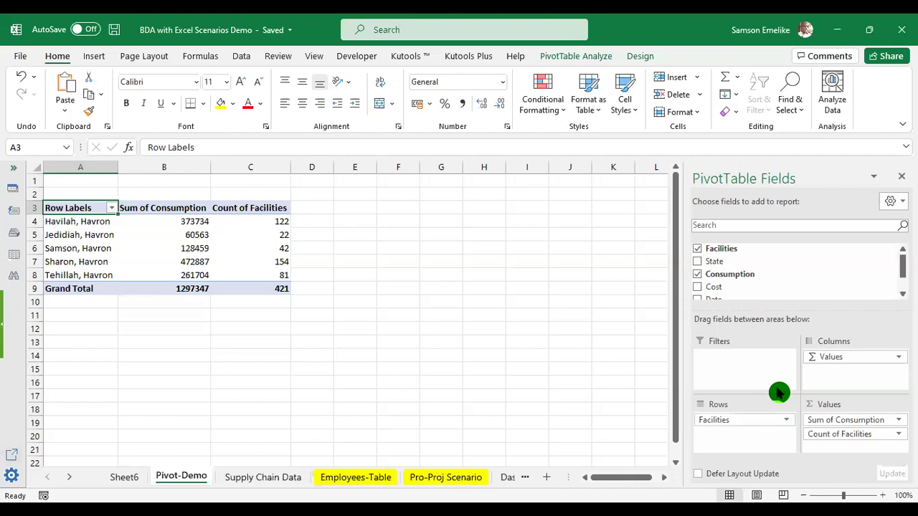
{"action": "left_click", "coordinate": [779, 419]}
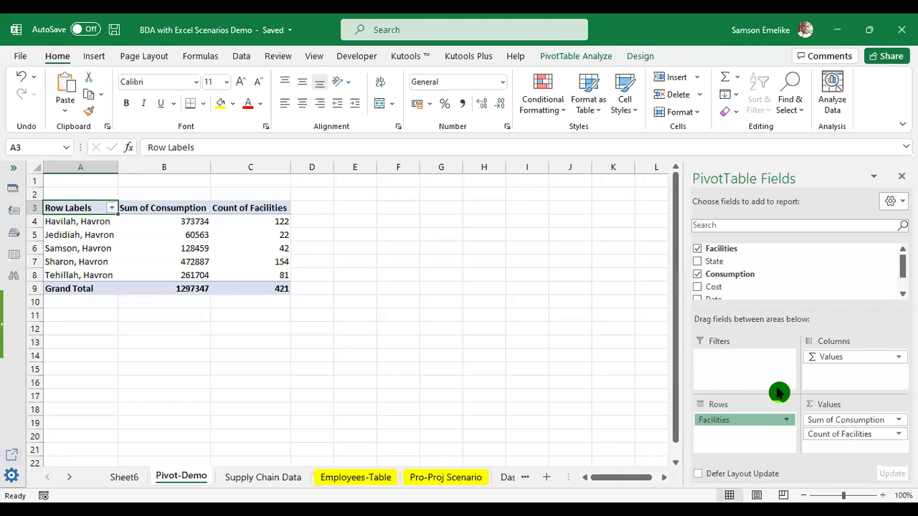
{"action": "left_click_drag", "start_coordinate": [779, 393], "coordinate": [537, 328]}
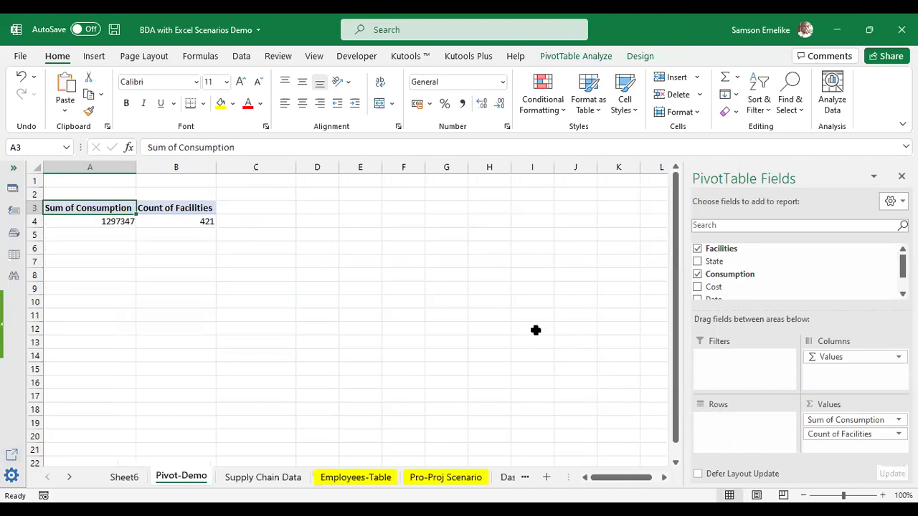
{"action": "left_click_drag", "start_coordinate": [846, 419], "coordinate": [527, 373]}
{"action": "left_click_drag", "start_coordinate": [846, 419], "coordinate": [532, 366]}
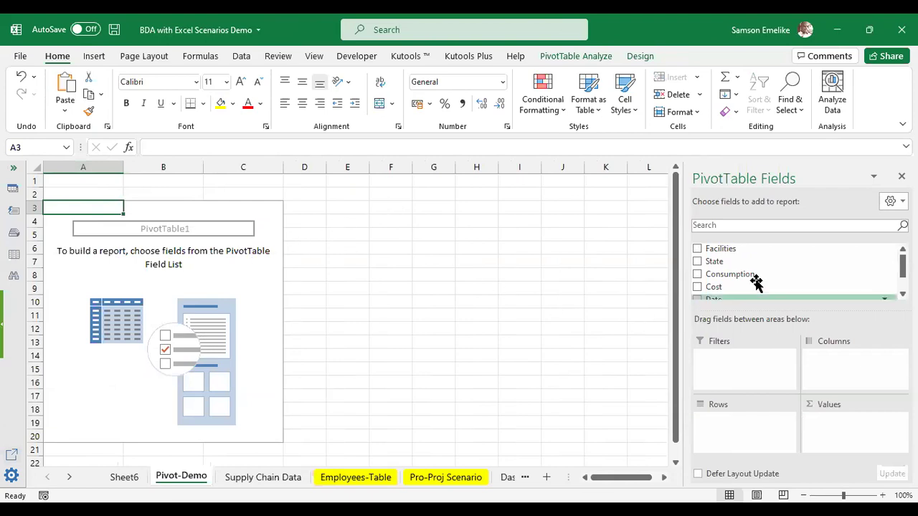
Add the Facilities field to the PivotTable's Rows area and again to Values as a count.
{"action": "left_click", "coordinate": [697, 251]}
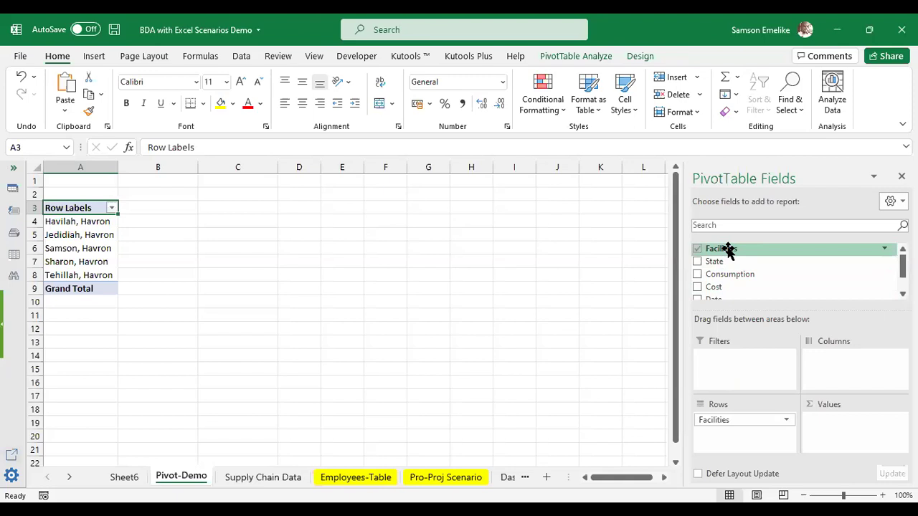
{"action": "left_click_drag", "start_coordinate": [728, 249], "coordinate": [808, 391]}
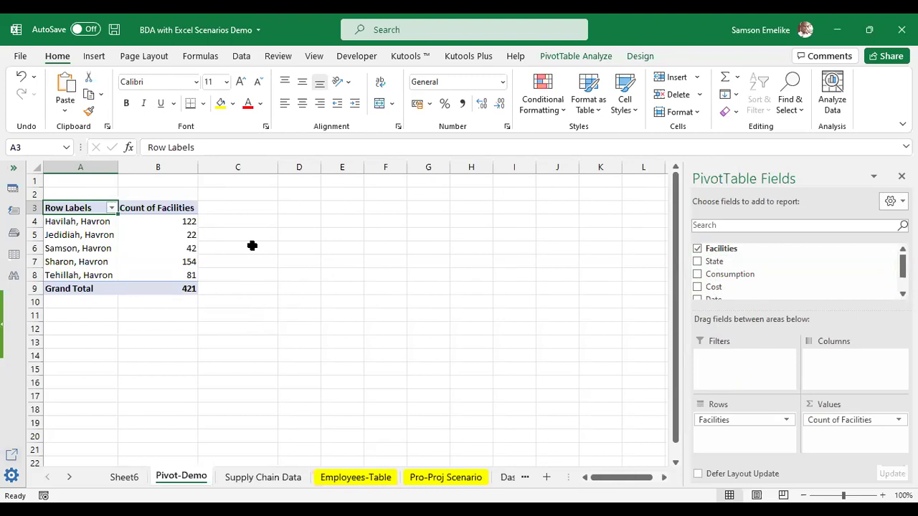
{"action": "left_click", "coordinate": [446, 124]}
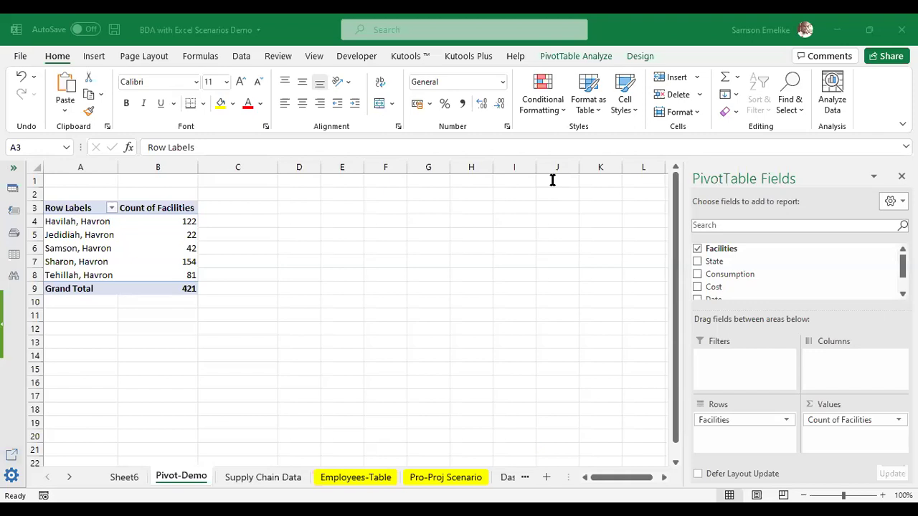
{"action": "left_click", "coordinate": [547, 210]}
{"action": "left_click", "coordinate": [279, 231]}
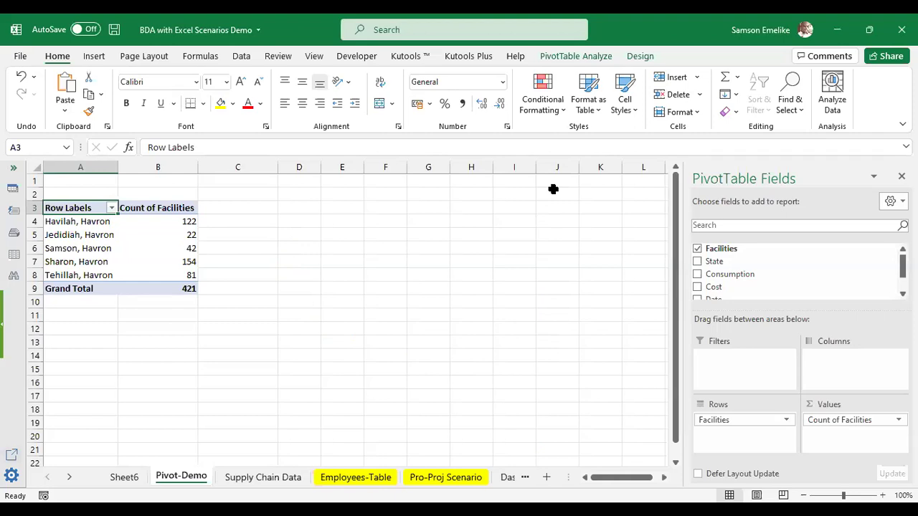
{"action": "left_click", "coordinate": [134, 234]}
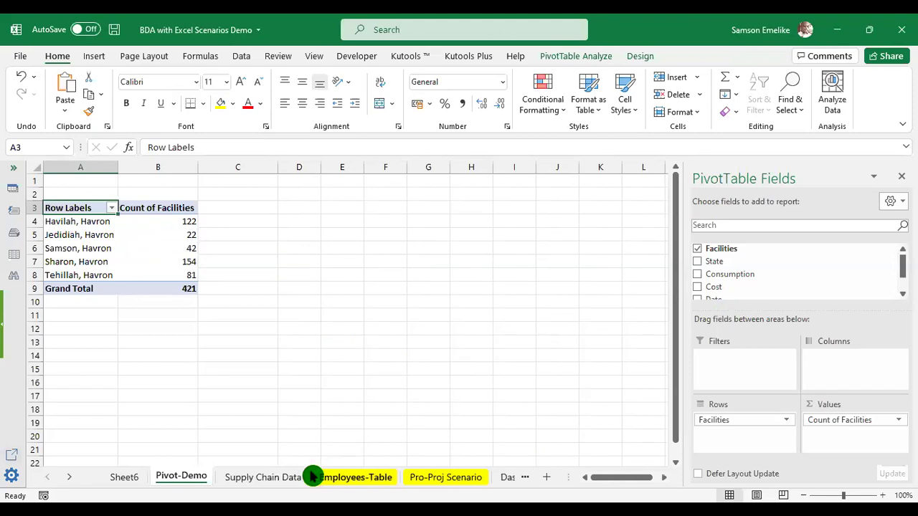
Add the State field below Facilities in the Rows area and examine the states listed under the first facility.
{"action": "left_click", "coordinate": [698, 263]}
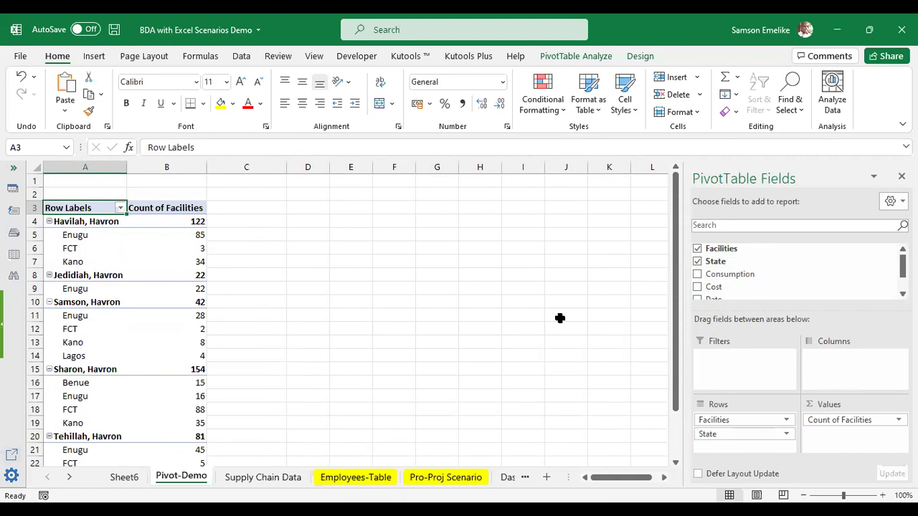
{"action": "left_click", "coordinate": [716, 394]}
{"action": "left_click", "coordinate": [75, 236]}
{"action": "left_click", "coordinate": [74, 249]}
{"action": "left_click", "coordinate": [86, 262]}
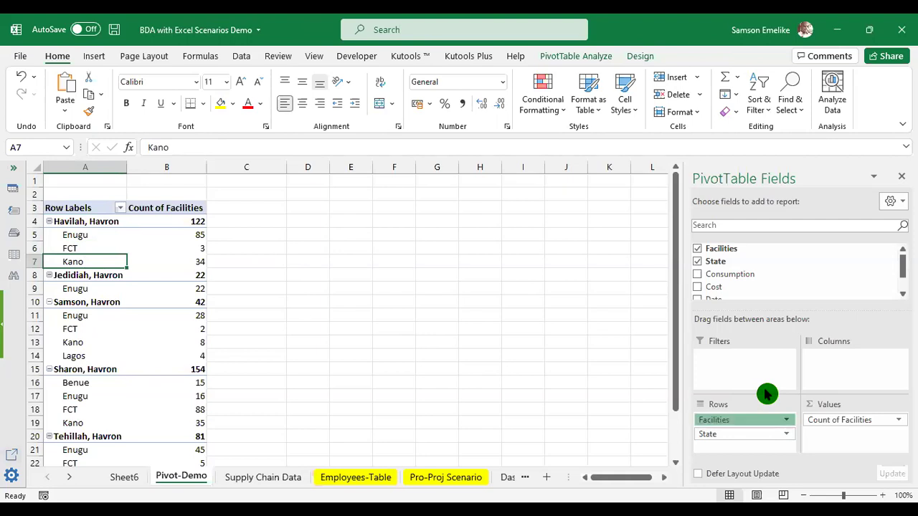
Reorder the Rows area so Facilities is nested under State, and look through the regrouped report.
{"action": "left_click_drag", "start_coordinate": [739, 420], "coordinate": [738, 440]}
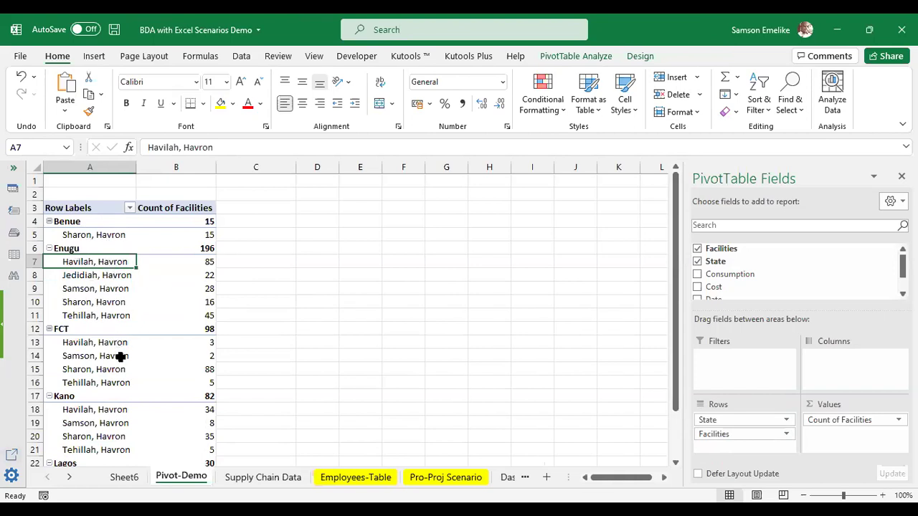
{"action": "scroll", "coordinate": [121, 356], "scroll_direction": "down", "scroll_amount": 3}
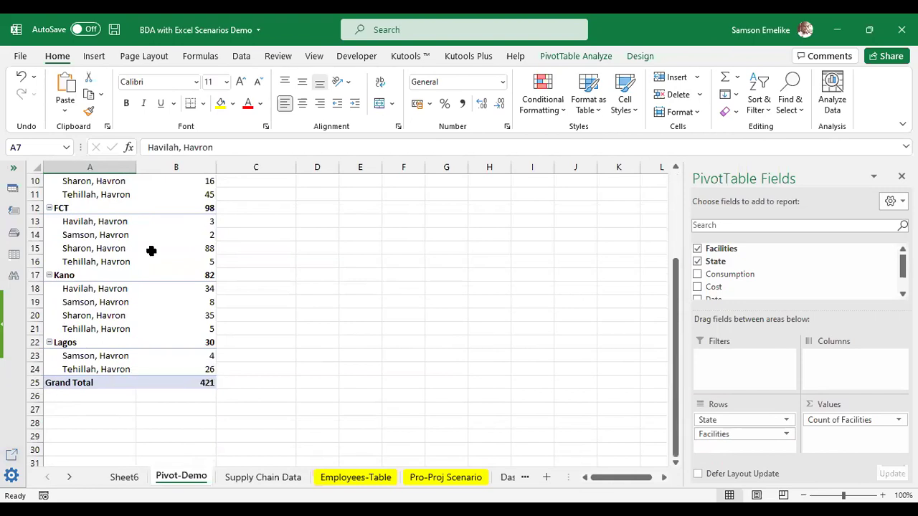
{"action": "scroll", "coordinate": [151, 251], "scroll_direction": "up", "scroll_amount": 1}
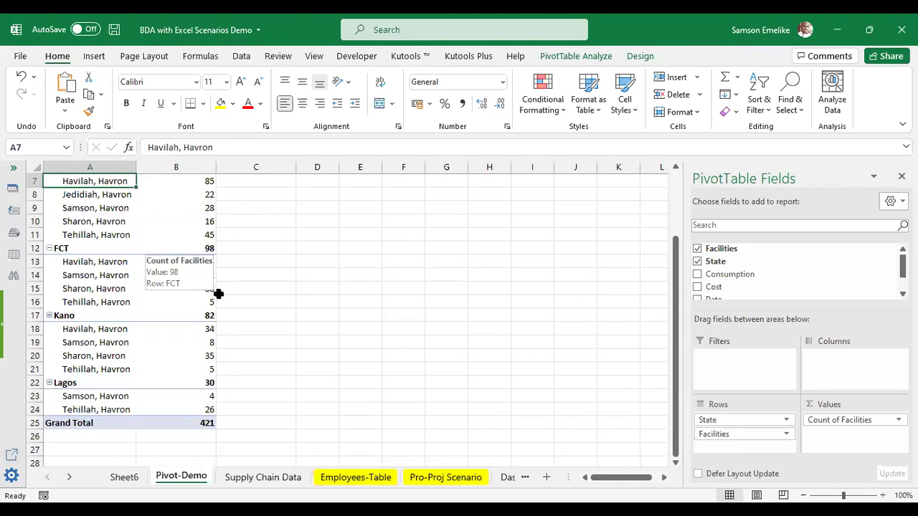
{"action": "scroll", "coordinate": [218, 293], "scroll_direction": "up", "scroll_amount": 2}
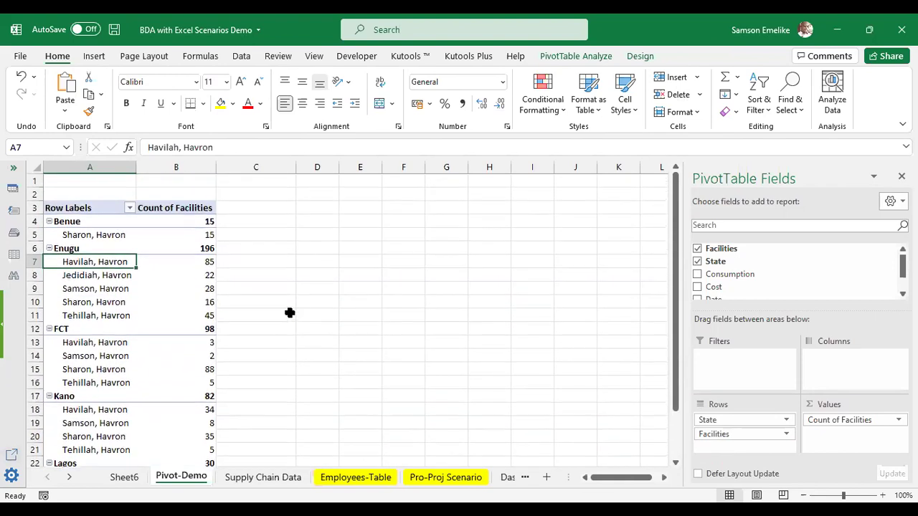